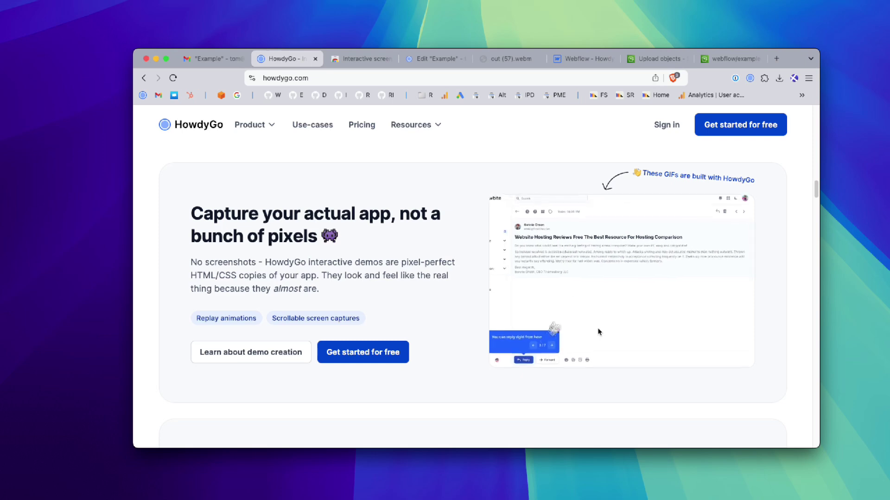
# Browse the demo GIFs on the HowdyGo homepage and open CloudConvert's MP4 to WEBM Converter from the search results
pyautogui.scroll(-3, 598, 332)
pyautogui.scroll(-3, 598, 331)
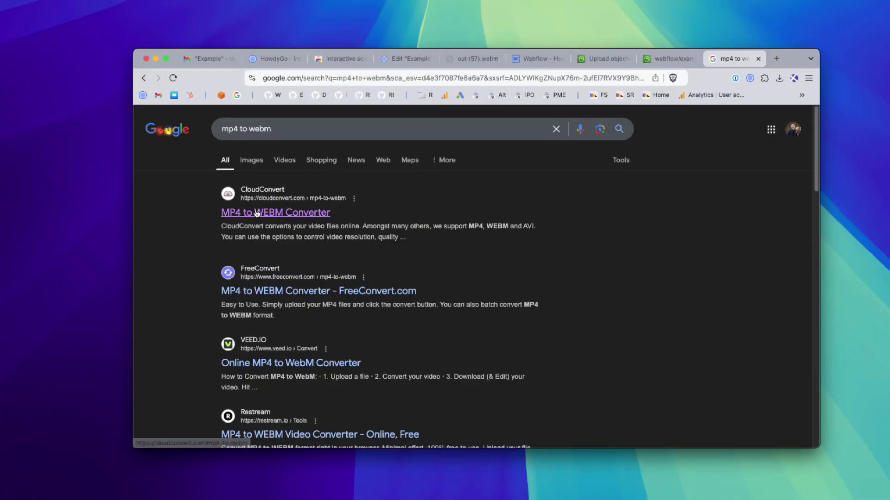
pyautogui.click(256, 213)
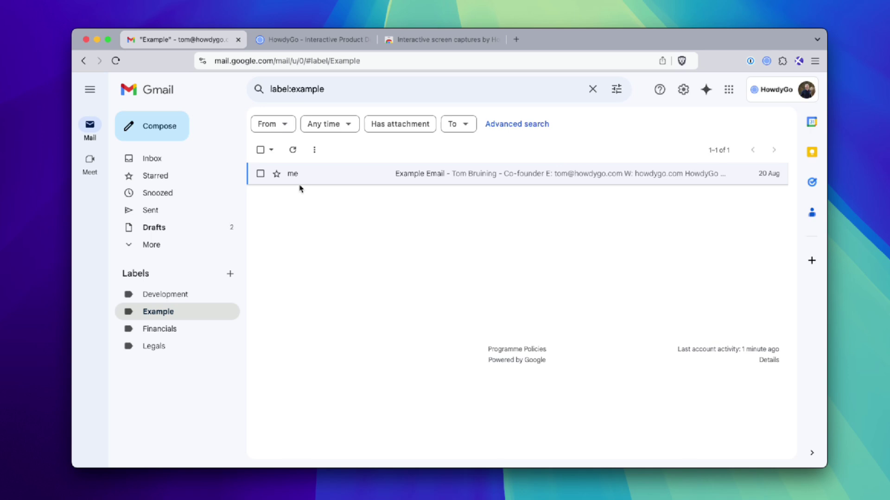
# View the HowdyGo website and its Chrome Web Store extension with the recording popup, and return to Gmail's Example label
pyautogui.click(307, 41)
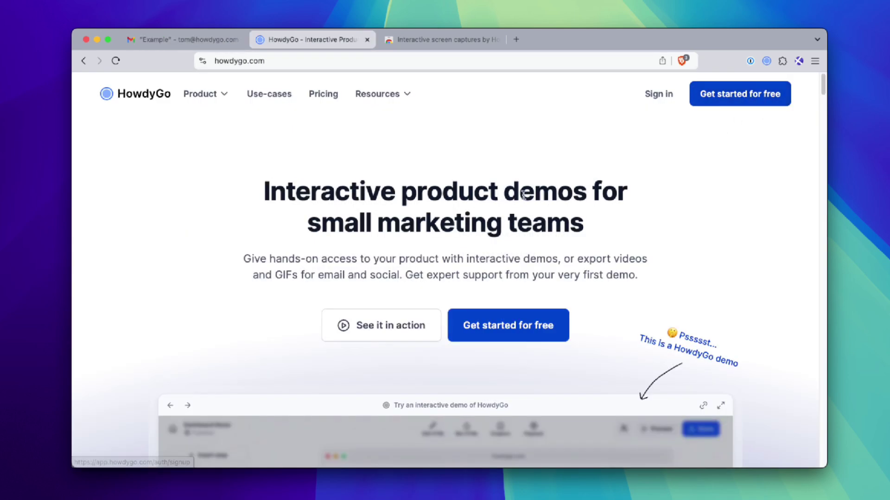
pyautogui.click(440, 41)
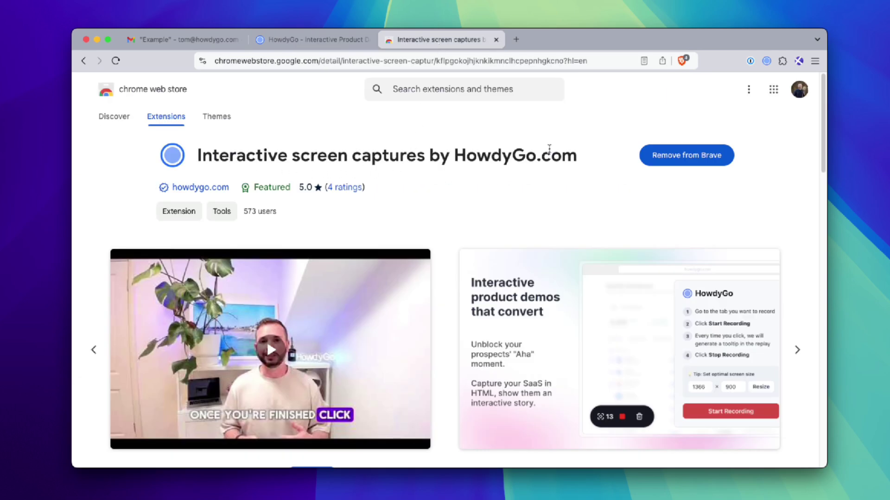
pyautogui.click(767, 61)
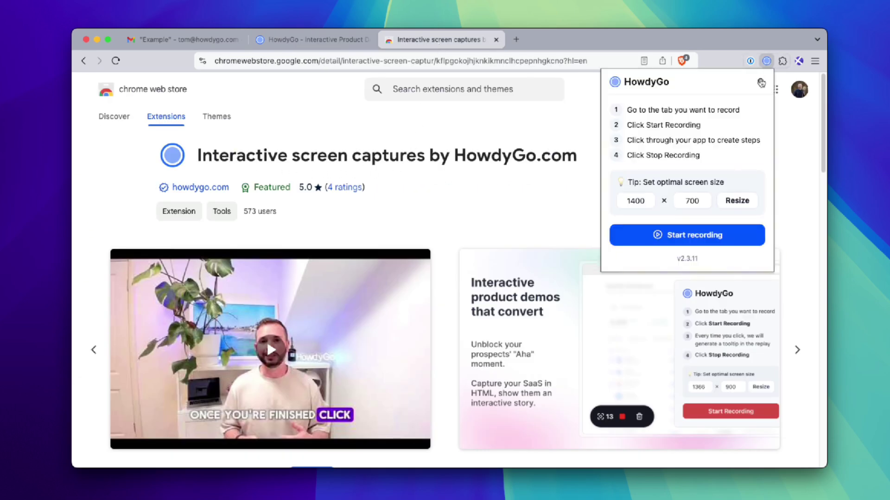
pyautogui.click(208, 44)
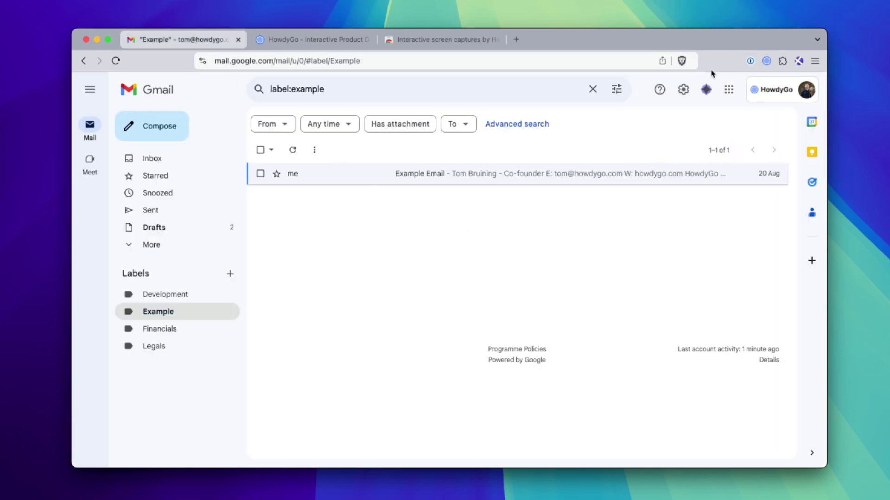
pyautogui.click(766, 61)
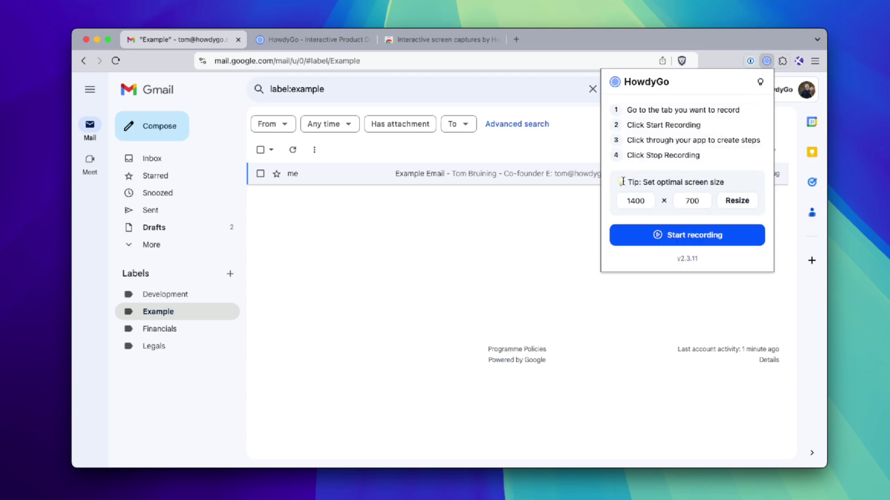
pyautogui.moveTo(622, 181); pyautogui.dragTo(737, 182)
pyautogui.click(723, 186)
pyautogui.click(644, 203)
pyautogui.doubleClick(643, 202)
pyautogui.write('1920')
pyautogui.doubleClick(680, 197)
pyautogui.write('1080')
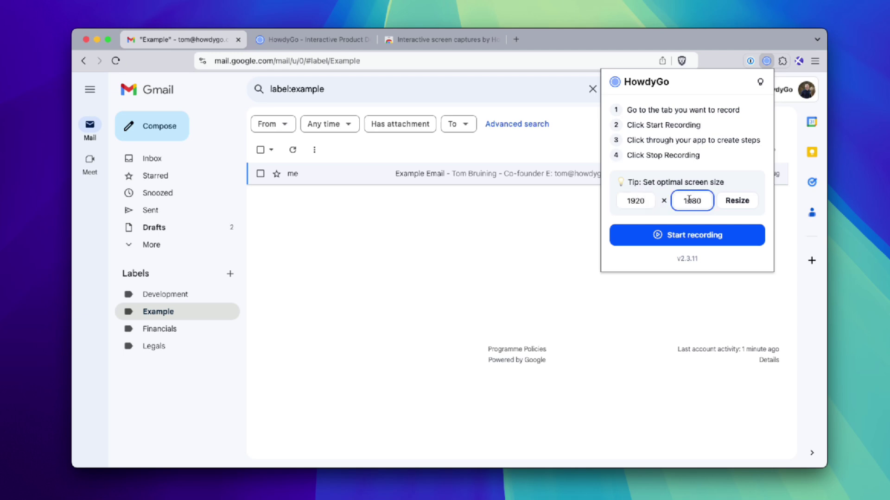
pyautogui.click(540, 258)
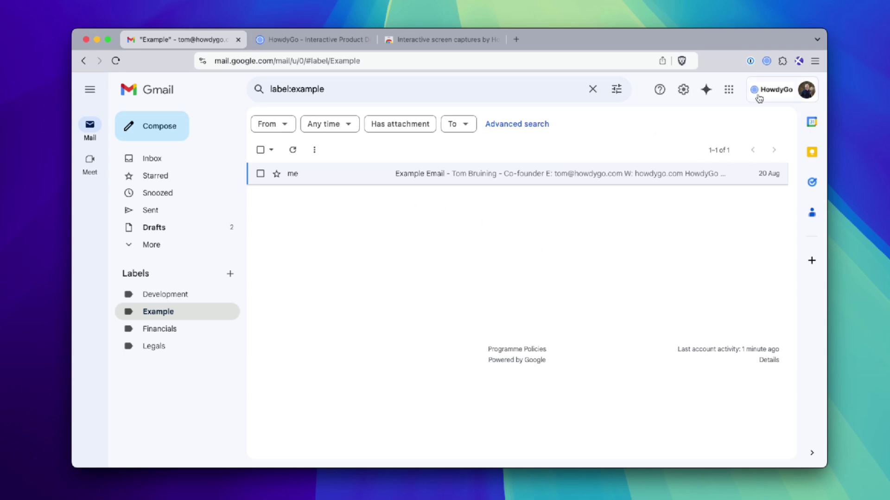
# Start a HowdyGo recording in Gmail and snooze the Example Email until 28 Dec 2024 at 08:00
pyautogui.click(767, 61)
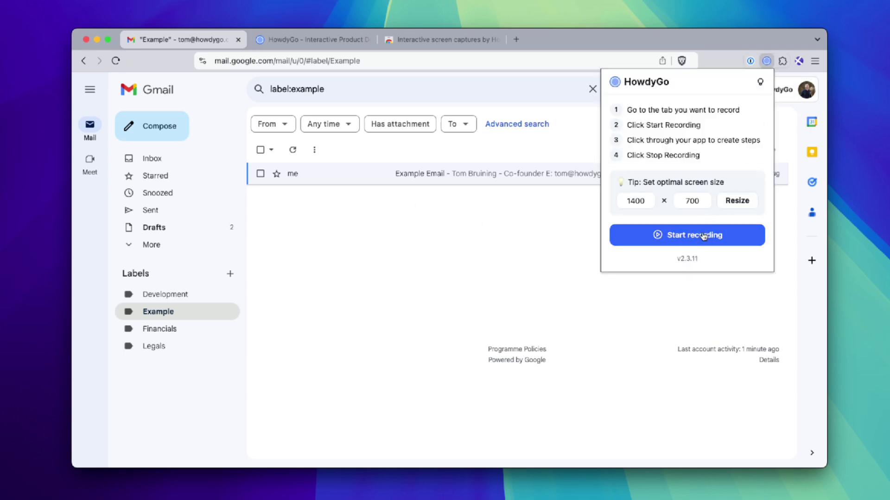
pyautogui.click(704, 237)
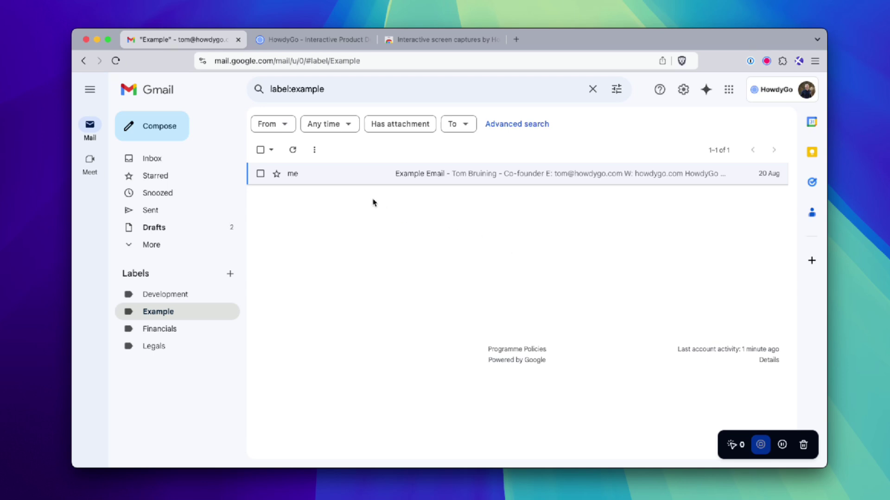
pyautogui.click(260, 174)
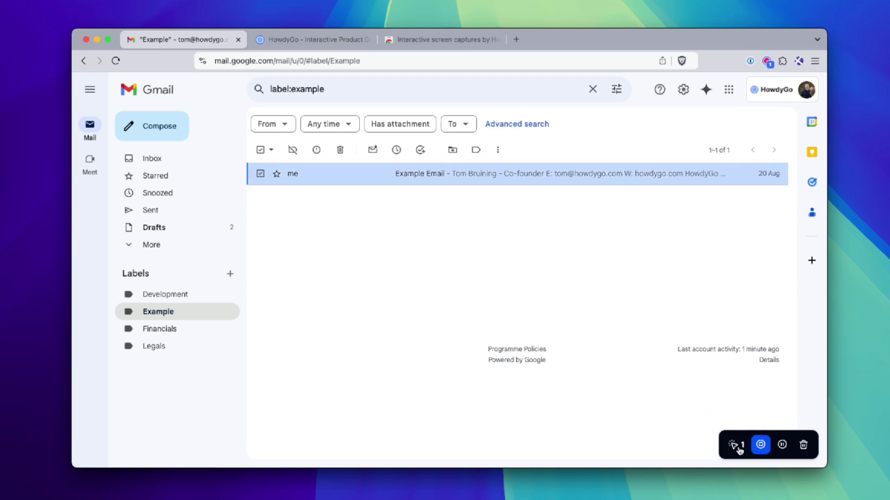
pyautogui.click(397, 151)
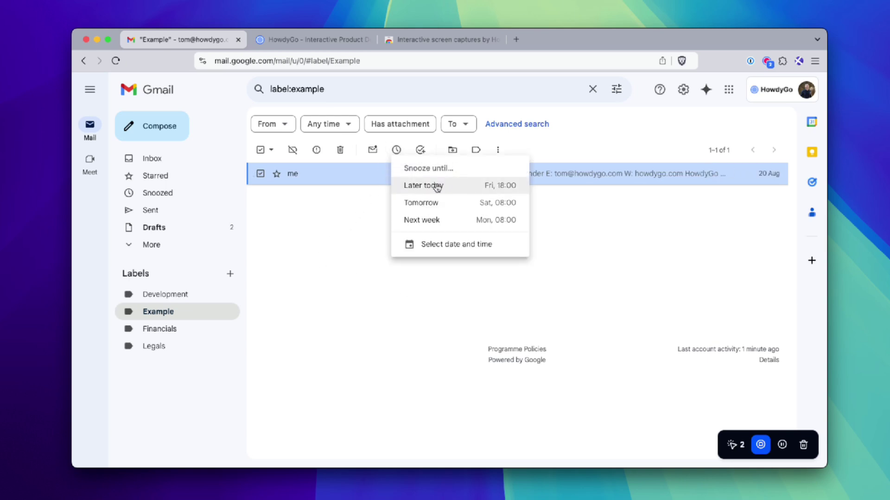
pyautogui.click(439, 244)
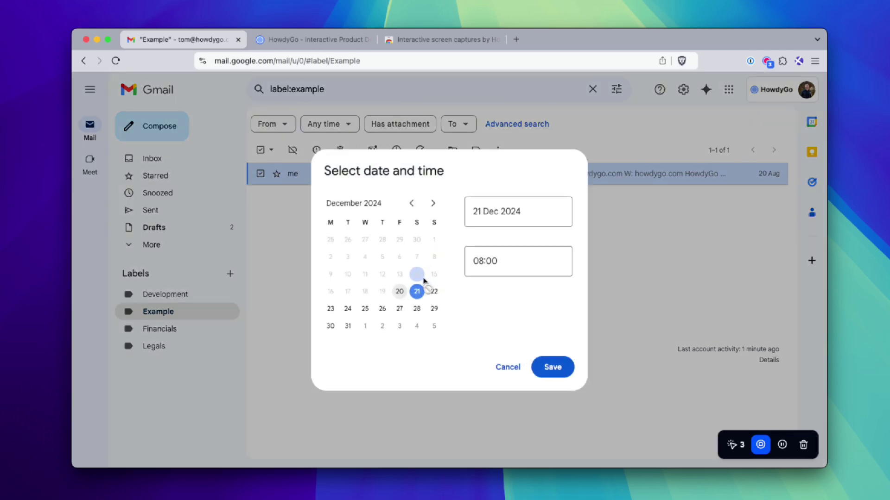
pyautogui.click(416, 309)
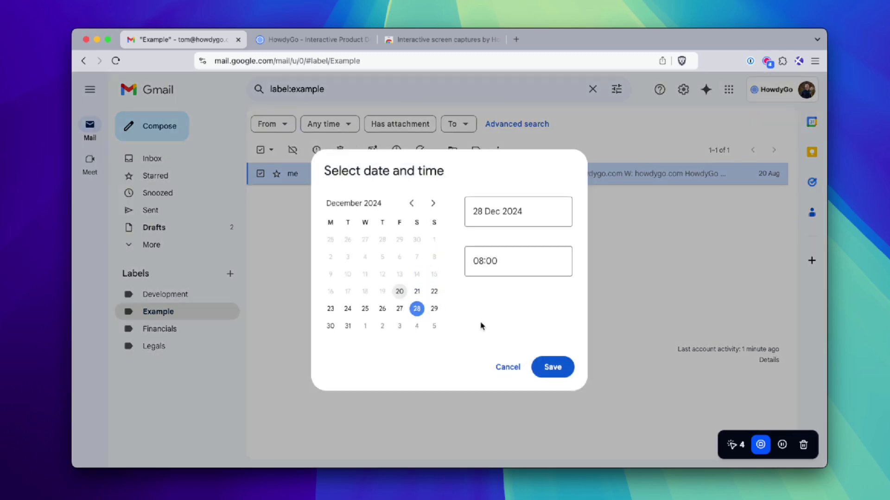
pyautogui.click(554, 367)
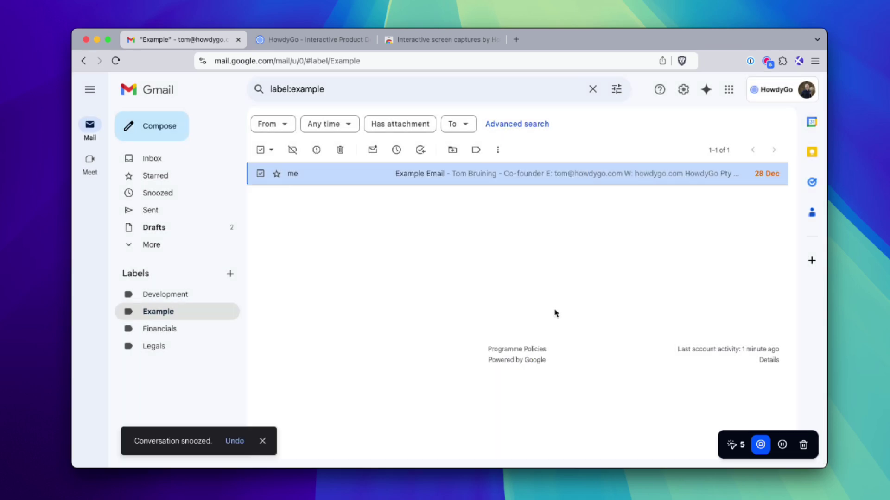
# Dismiss the snooze notification and finish the HowdyGo recording so the captured demo opens for editing
pyautogui.click(262, 441)
pyautogui.click(761, 444)
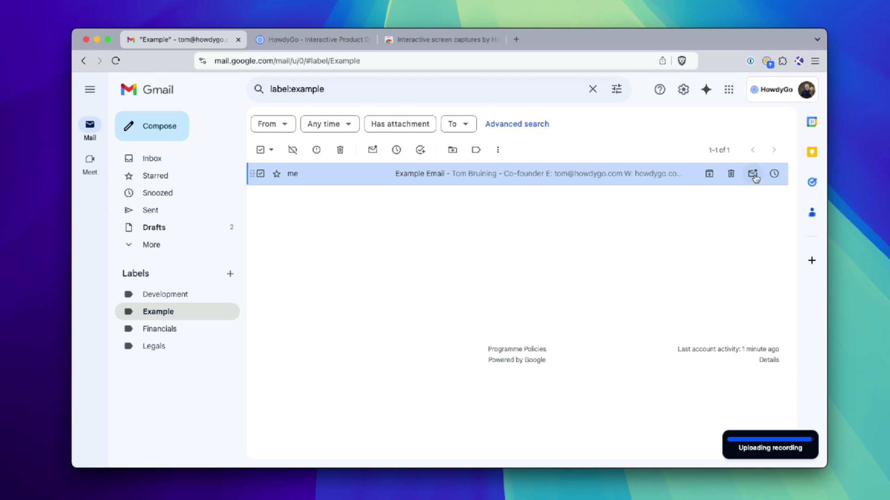
pyautogui.click(766, 63)
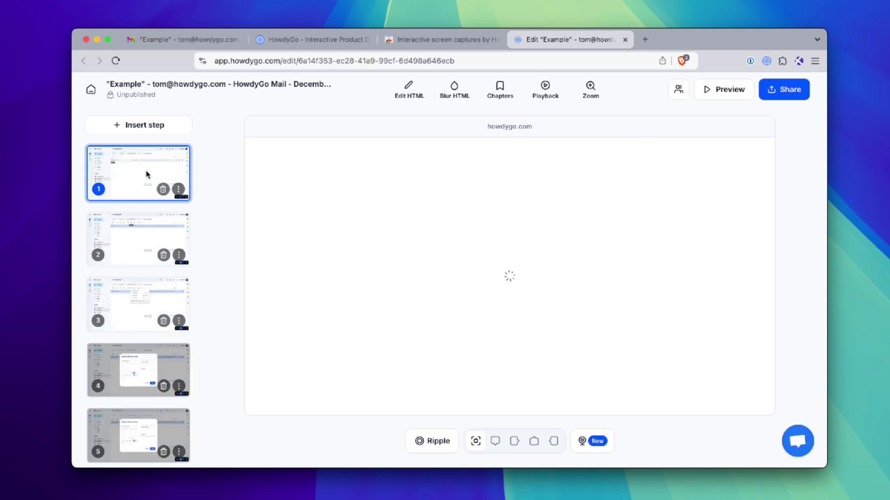
# Review captured steps 2 to 5 of the demo and return to step 1
pyautogui.click(136, 233)
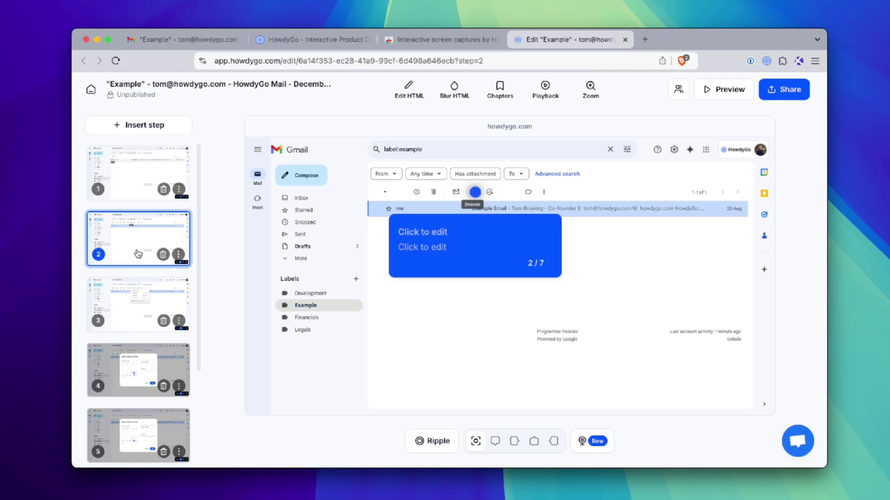
pyautogui.click(136, 301)
pyautogui.click(141, 372)
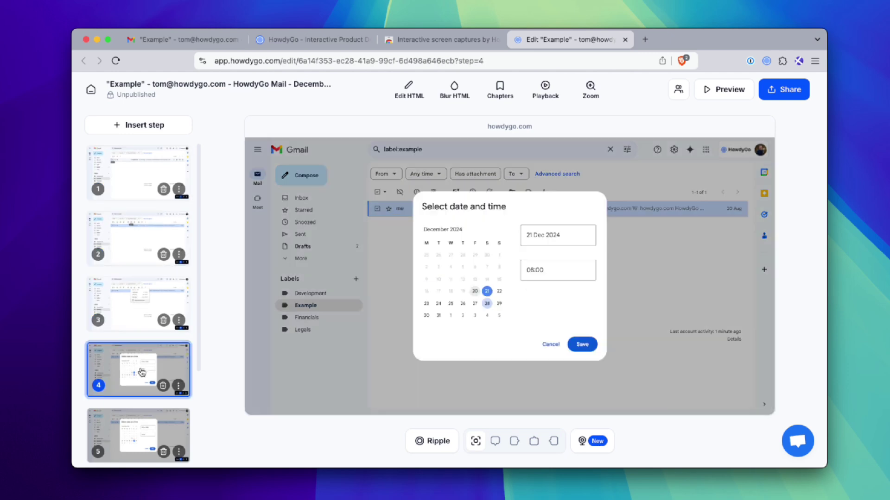
pyautogui.click(139, 433)
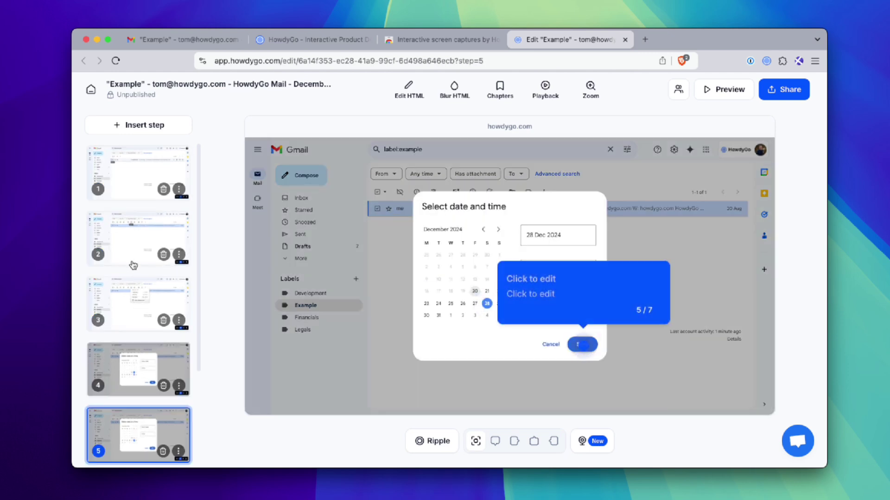
pyautogui.click(131, 183)
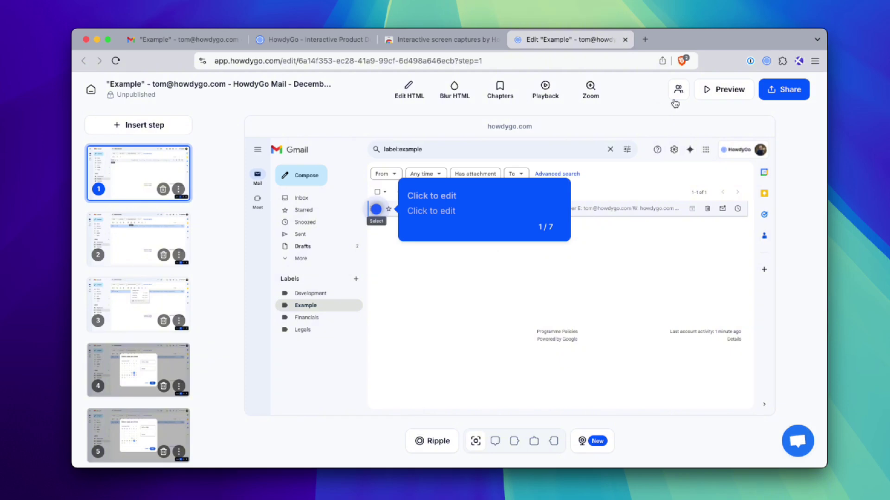
# Preview the interactive demo by playing through the snooze flow from selecting the email to saving the 28 Dec date
pyautogui.click(718, 89)
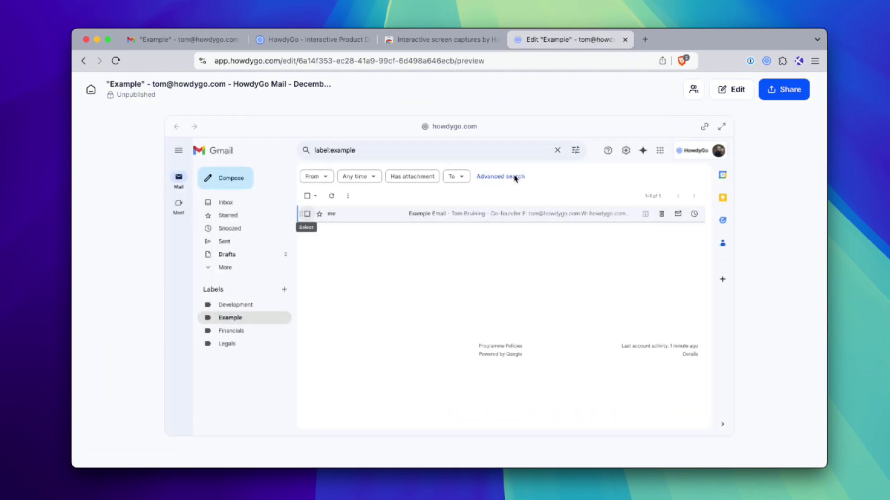
pyautogui.click(307, 219)
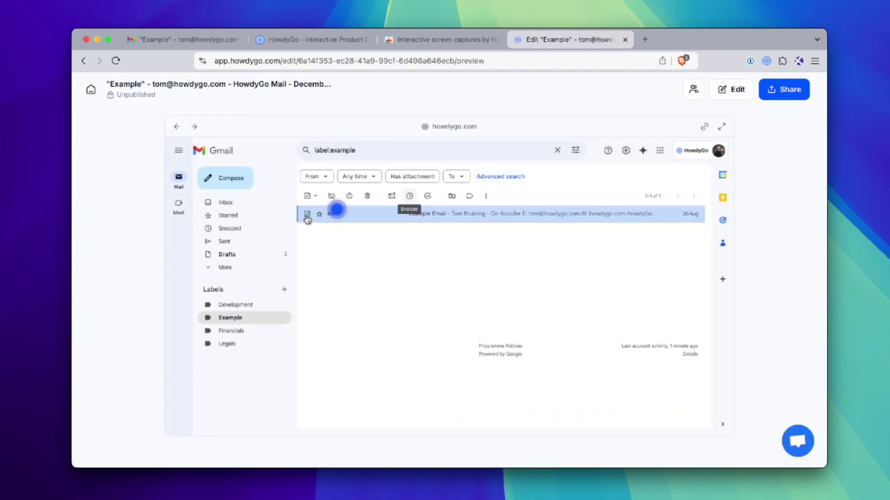
pyautogui.click(415, 200)
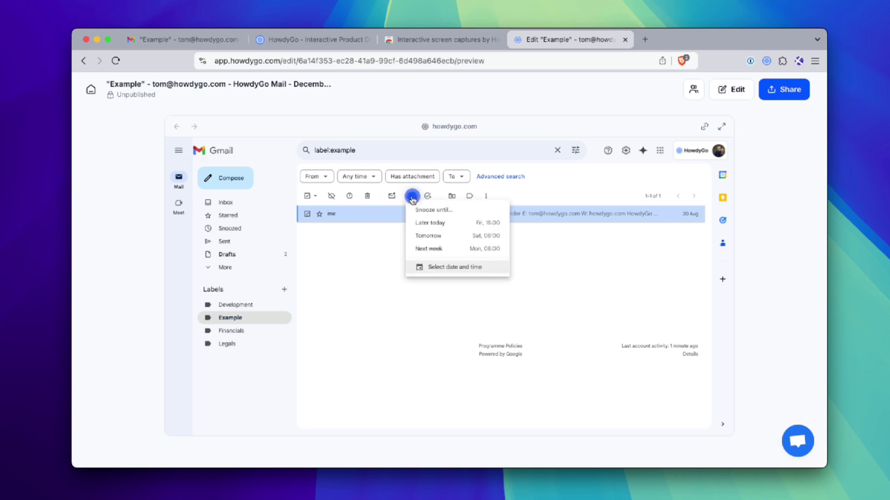
pyautogui.click(442, 267)
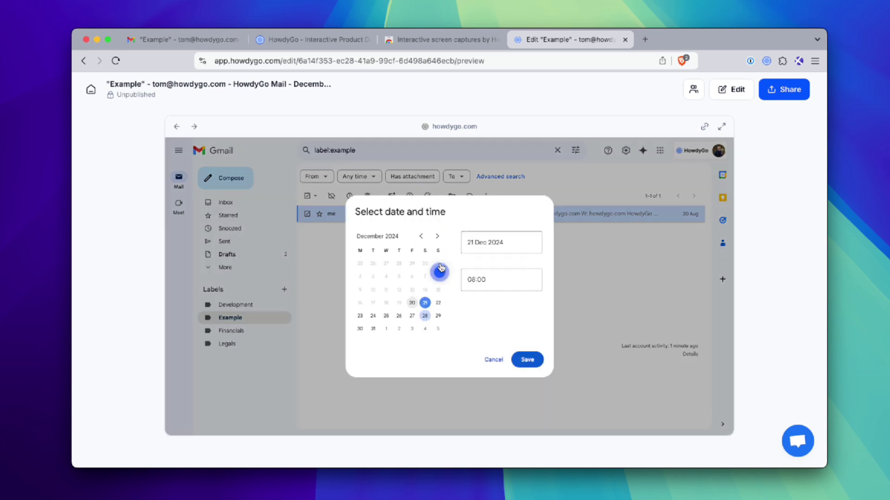
pyautogui.click(424, 317)
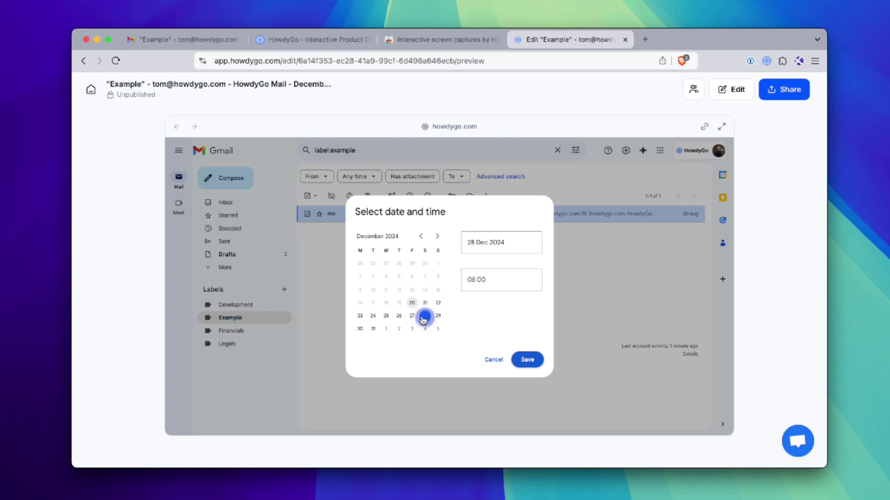
pyautogui.click(527, 361)
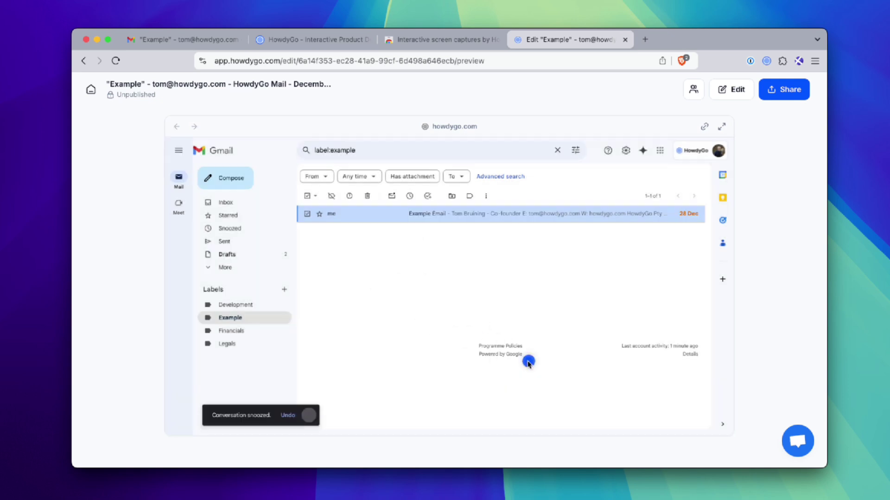
# Return to editing the demo and apply a 133% zoom to step 1 around the email's selection checkbox
pyautogui.click(732, 91)
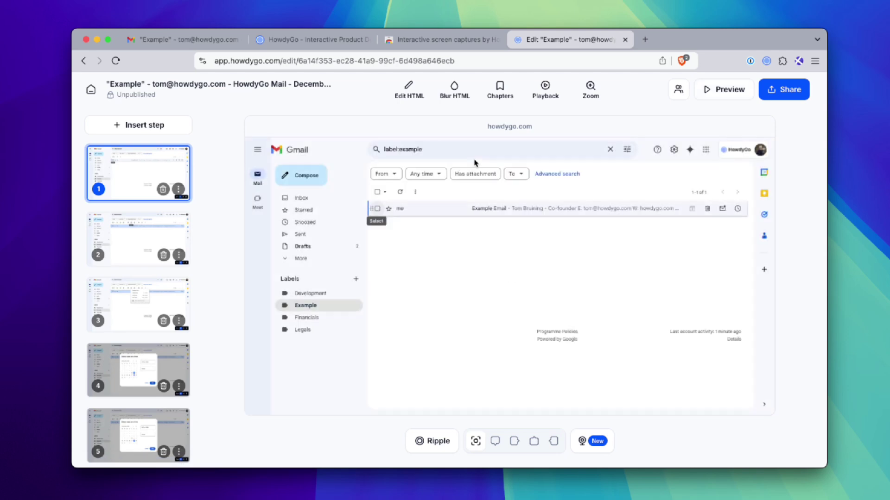
pyautogui.click(586, 94)
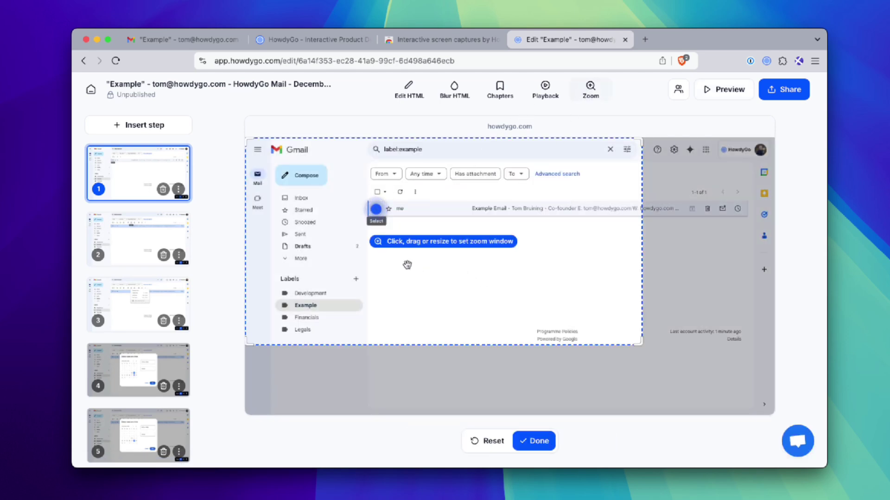
pyautogui.click(531, 441)
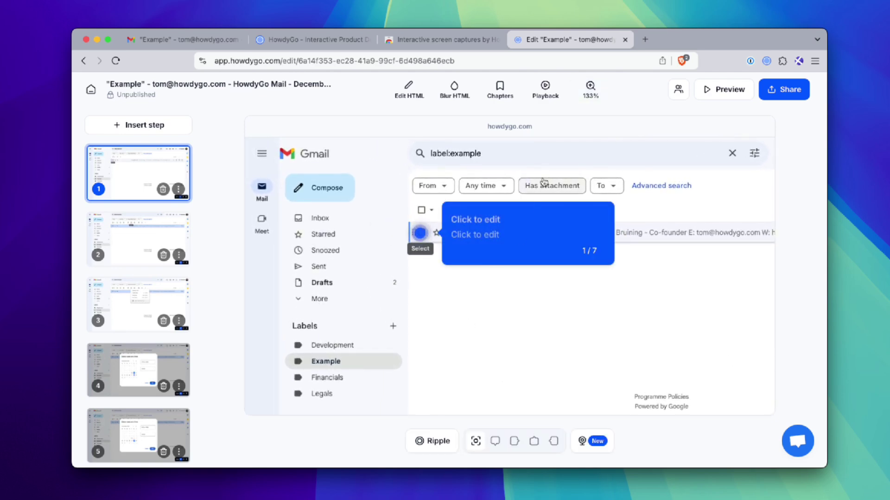
# Zoom step 2 to 193% with the zoom window positioned around the Snooze control and the selected email
pyautogui.click(122, 233)
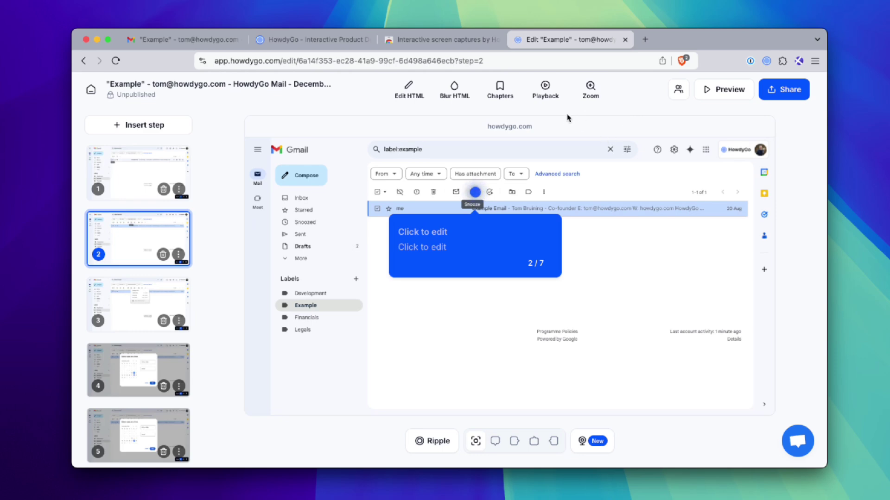
pyautogui.click(587, 97)
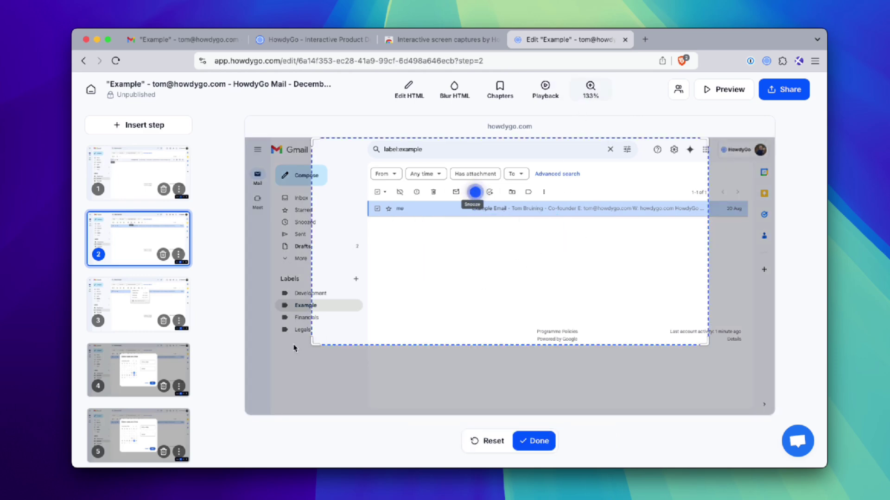
pyautogui.moveTo(313, 342); pyautogui.dragTo(439, 256)
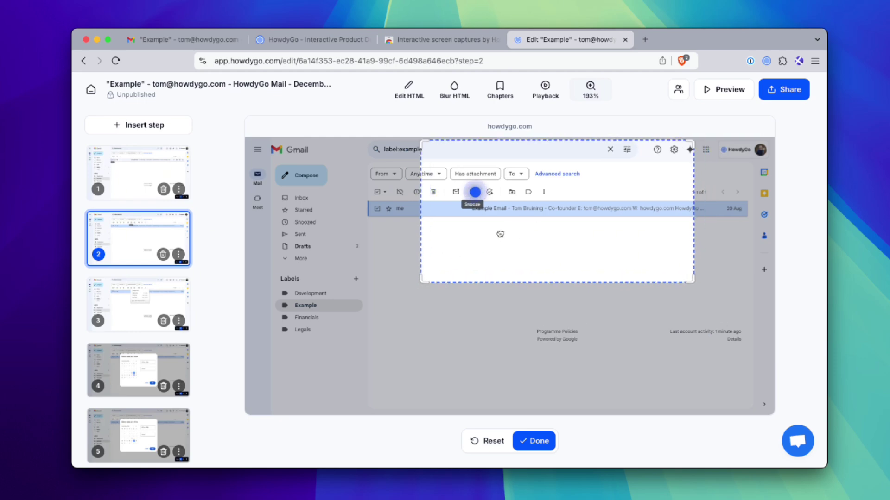
pyautogui.moveTo(500, 234); pyautogui.dragTo(423, 219)
pyautogui.click(533, 446)
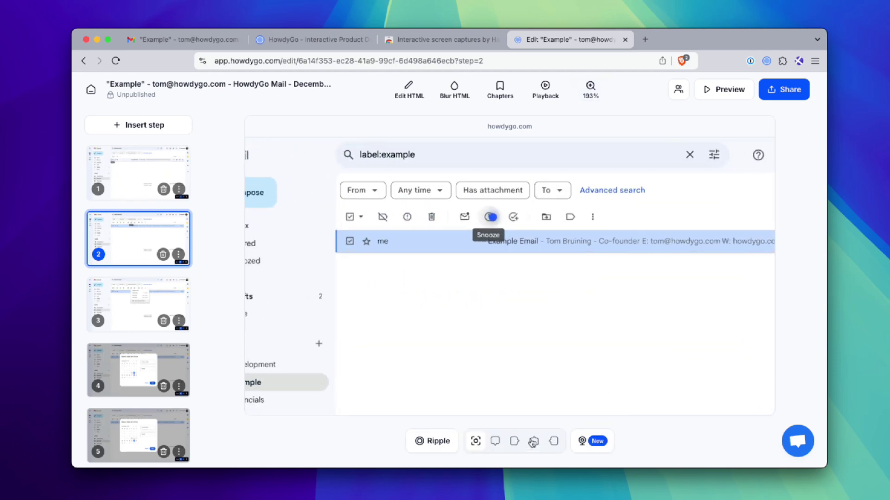
# Apply a 133% zoom to demo steps 3, 4 and 5, keeping the default centred zoom window
pyautogui.click(135, 288)
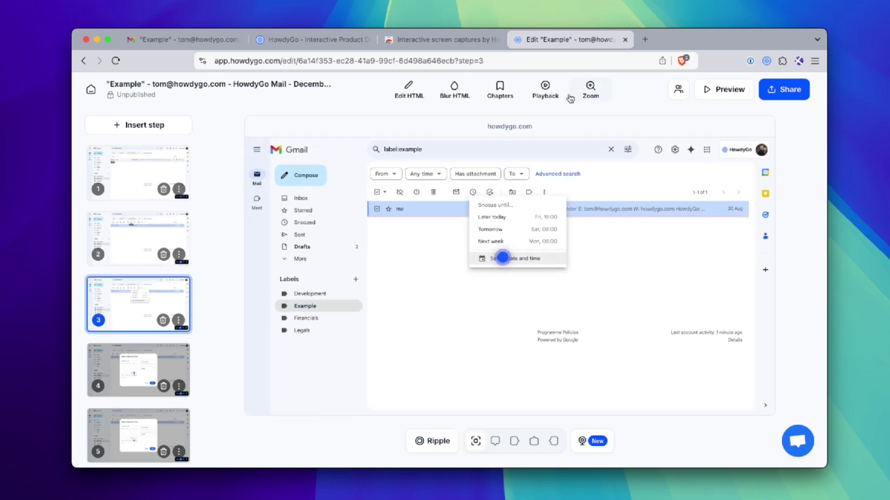
pyautogui.click(589, 91)
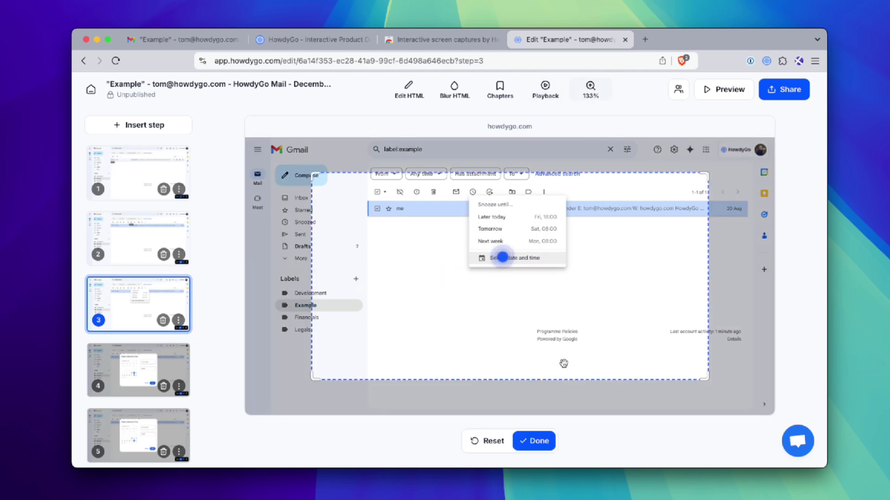
pyautogui.click(534, 441)
pyautogui.click(153, 384)
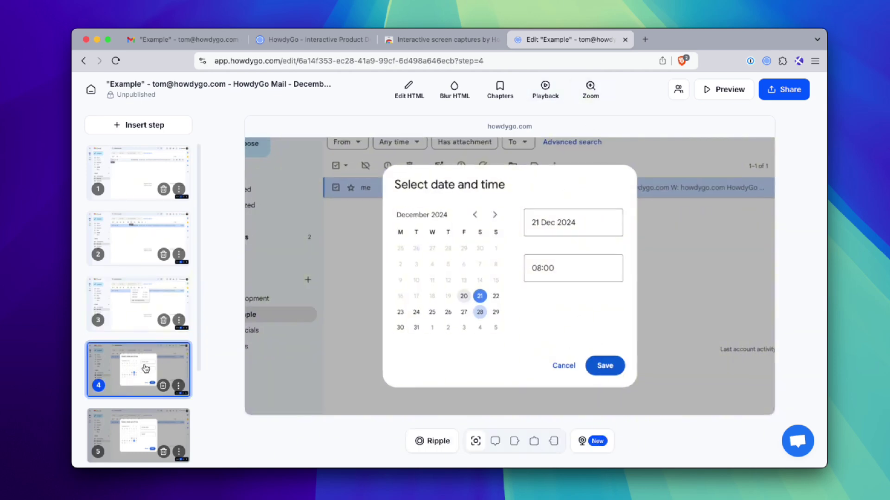
pyautogui.click(590, 91)
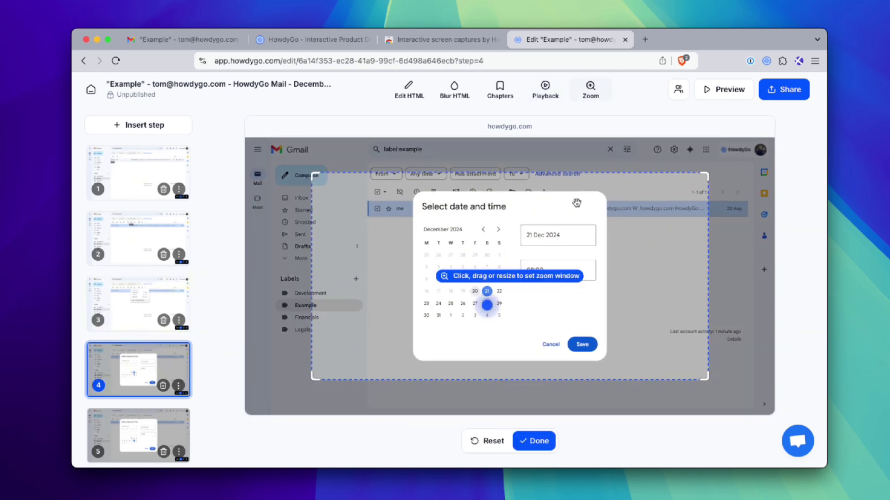
pyautogui.click(533, 440)
pyautogui.click(130, 423)
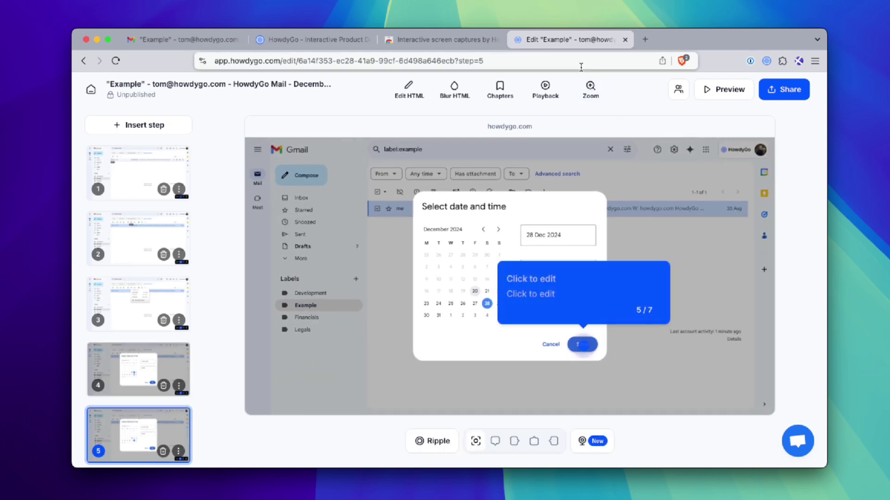
pyautogui.click(590, 88)
pyautogui.click(534, 441)
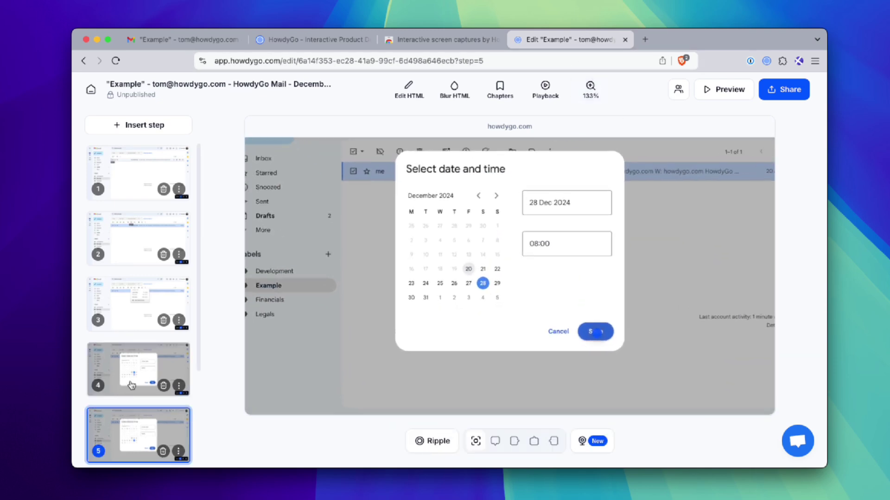
# Zoom step 6 to 221% with the zoom window in the page's lower-left corner around the "Conversation snoozed" notification
pyautogui.scroll(-2, 131, 415)
pyautogui.click(131, 415)
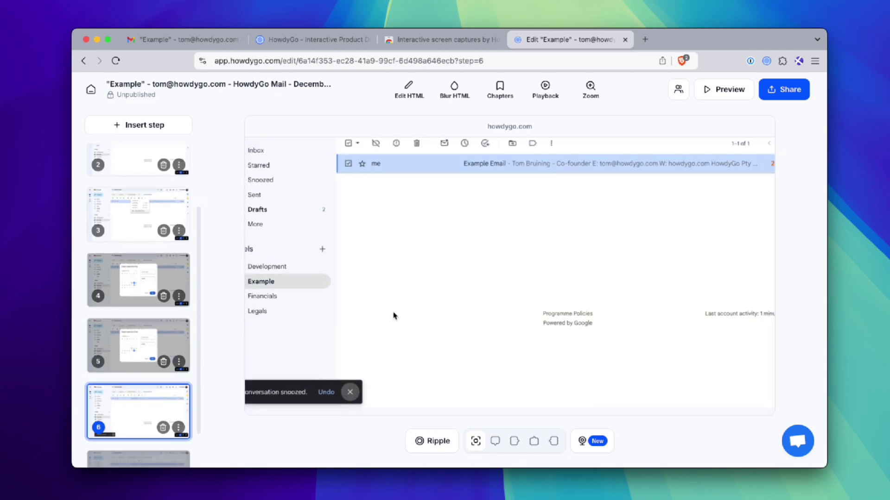
pyautogui.click(589, 89)
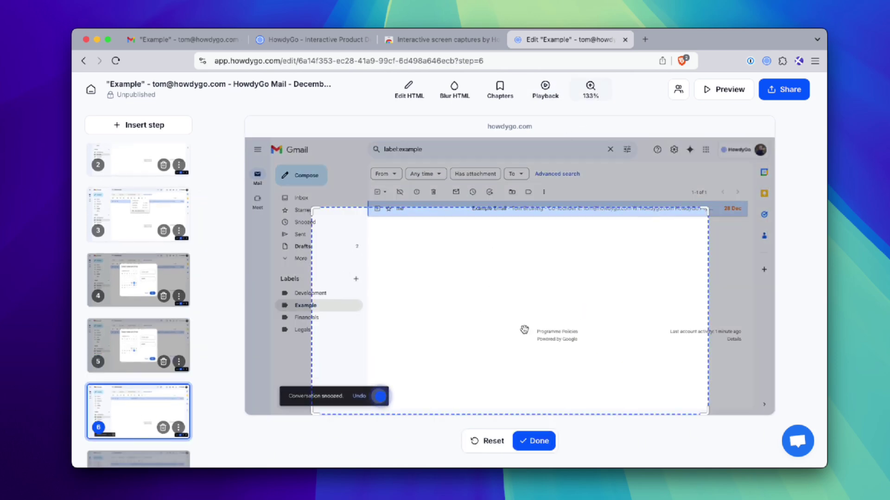
pyautogui.moveTo(489, 297); pyautogui.dragTo(424, 296)
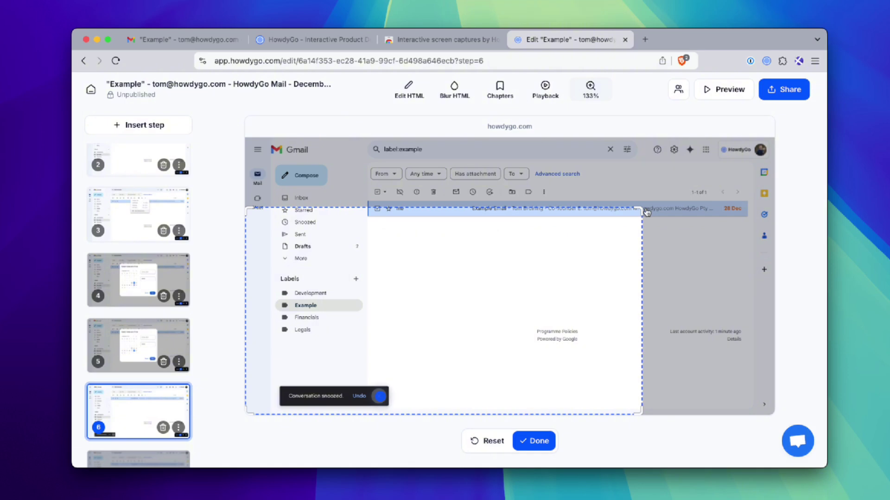
pyautogui.moveTo(641, 209); pyautogui.dragTo(484, 290)
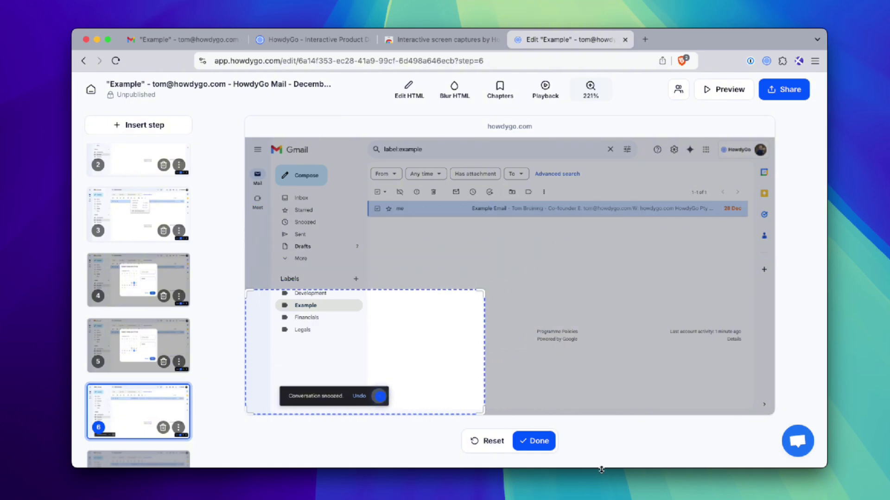
pyautogui.click(540, 442)
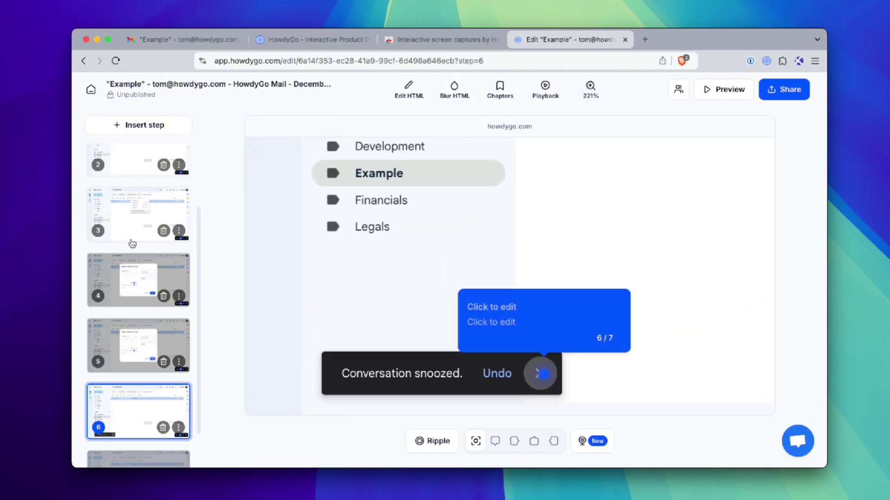
# Edit the HTML text of step 1's email preview to remove the e-mail address and its "E:" label
pyautogui.scroll(5, 131, 243)
pyautogui.click(125, 184)
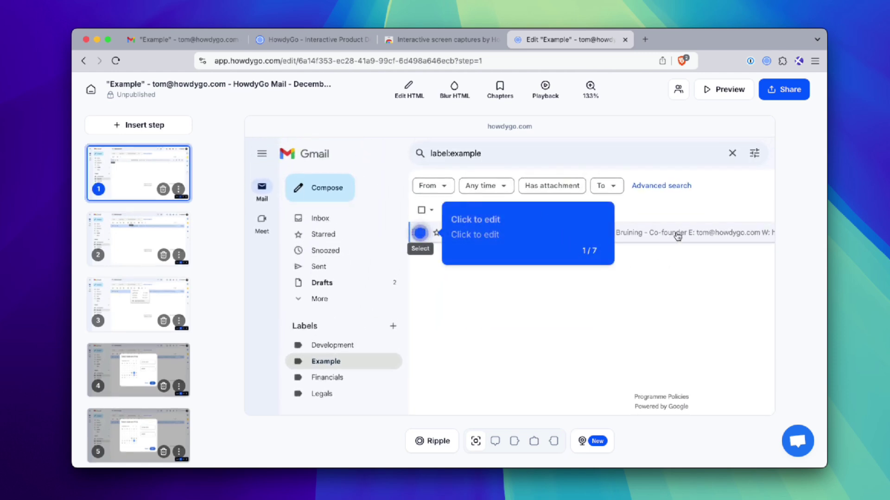
pyautogui.click(408, 89)
pyautogui.click(603, 212)
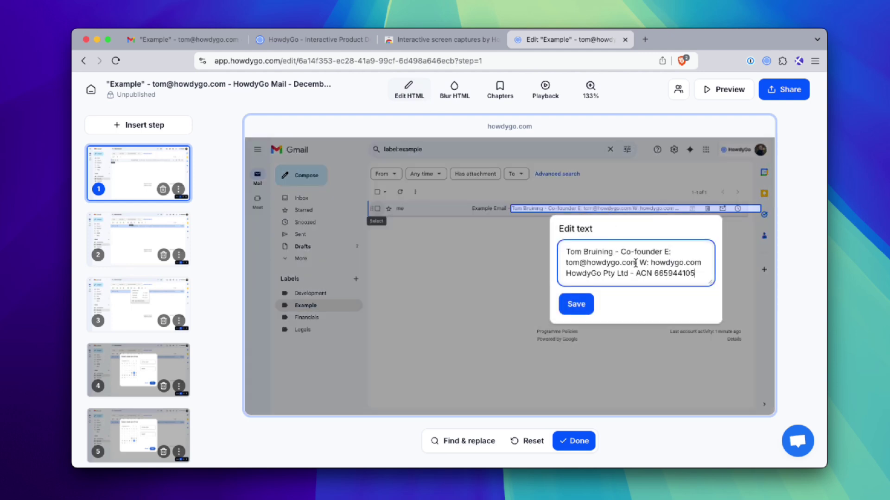
pyautogui.moveTo(636, 262); pyautogui.dragTo(550, 266)
pyautogui.press('BackSpace')
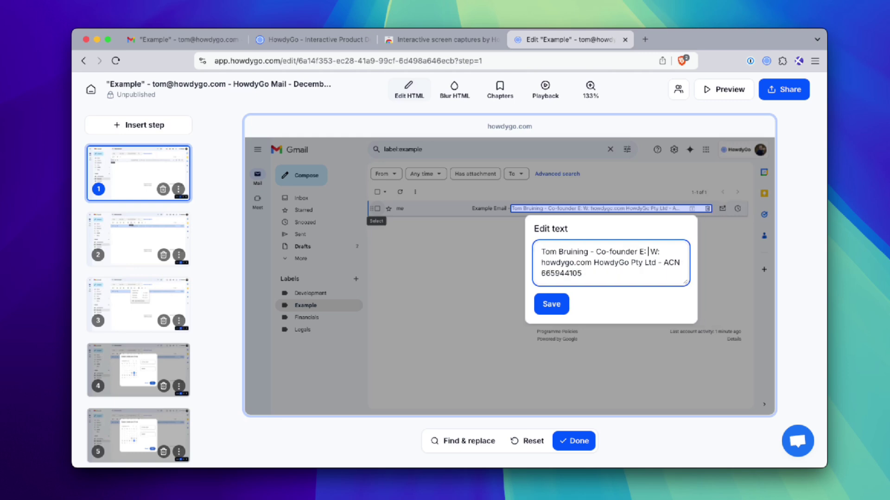
pyautogui.press('BackSpace')
pyautogui.press('BackSpace')
pyautogui.press('BackSpace')
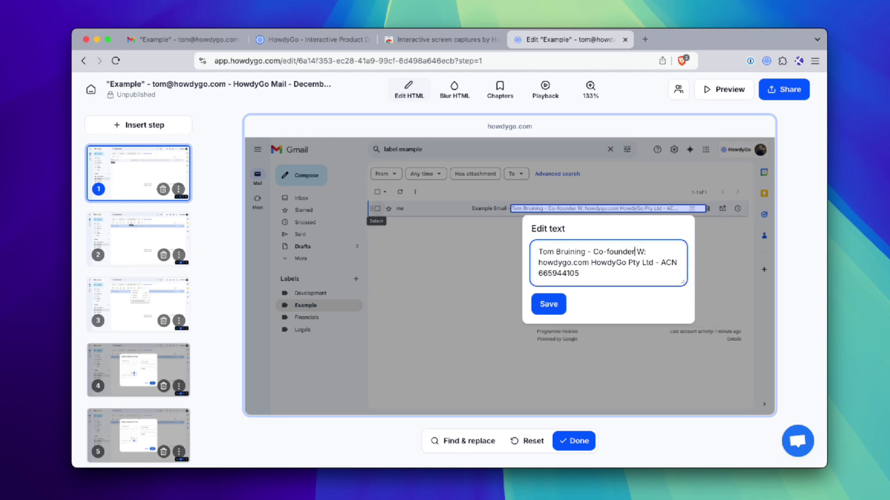
pyautogui.click(538, 306)
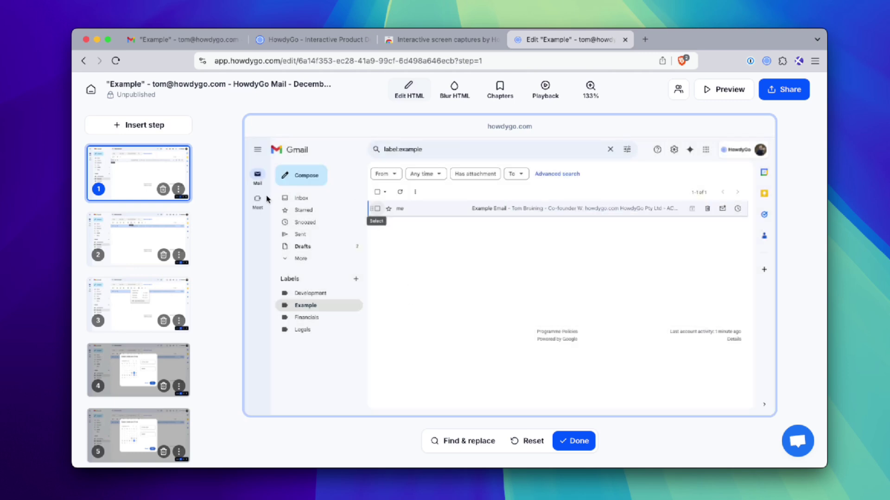
# Review the email preview text in steps 2 to 5 and return to step 1
pyautogui.click(131, 237)
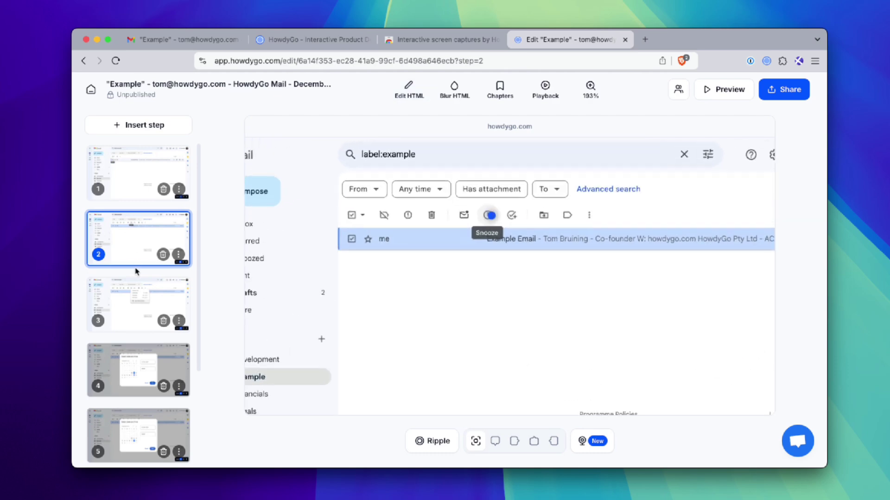
pyautogui.click(129, 308)
pyautogui.click(131, 369)
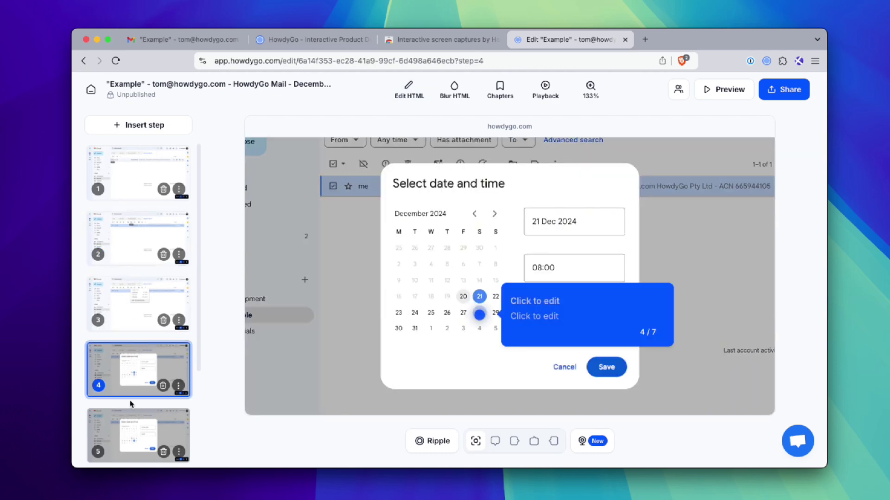
pyautogui.click(131, 431)
pyautogui.click(127, 369)
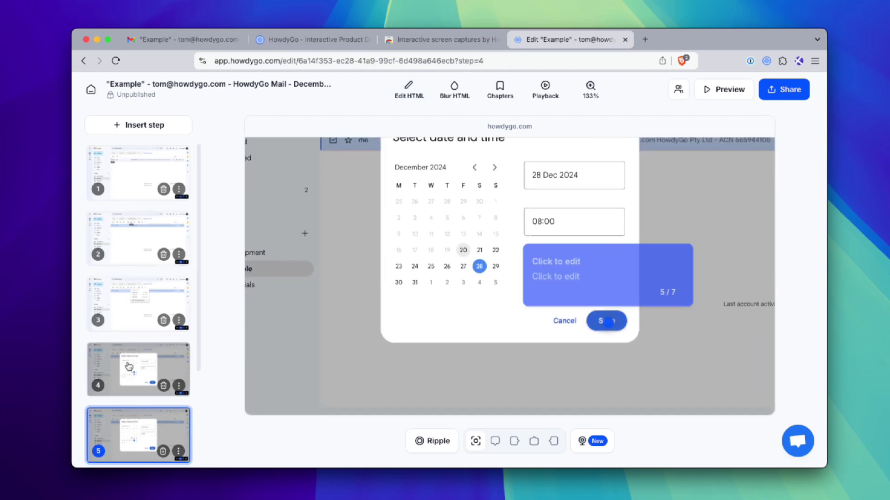
pyautogui.click(126, 305)
pyautogui.click(130, 179)
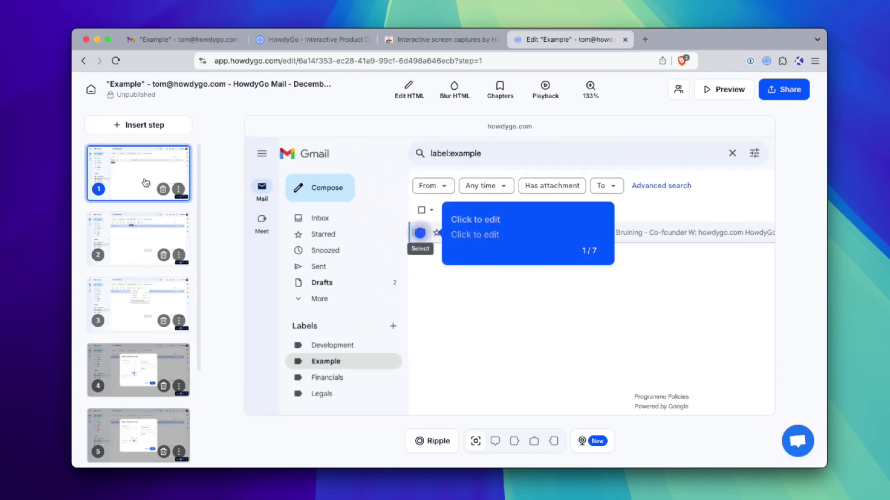
# Look at the image replacement options for the account profile picture in step 1 without replacing it
pyautogui.click(405, 95)
pyautogui.click(760, 152)
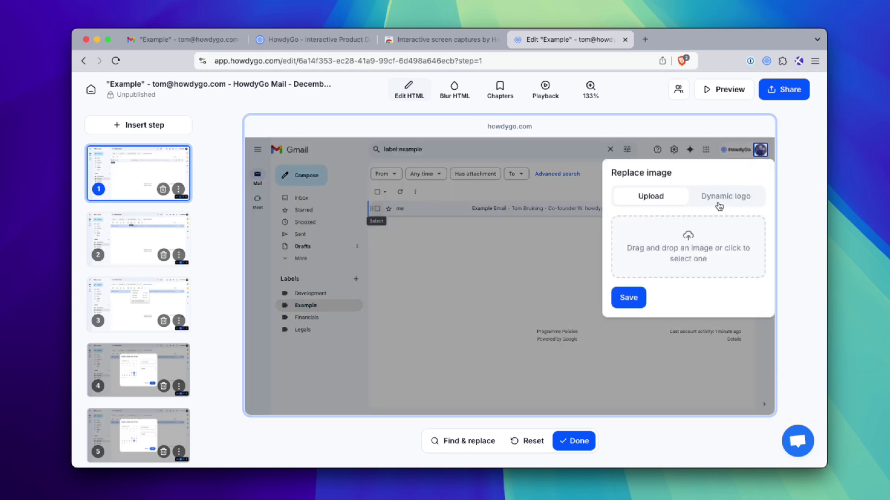
pyautogui.click(762, 154)
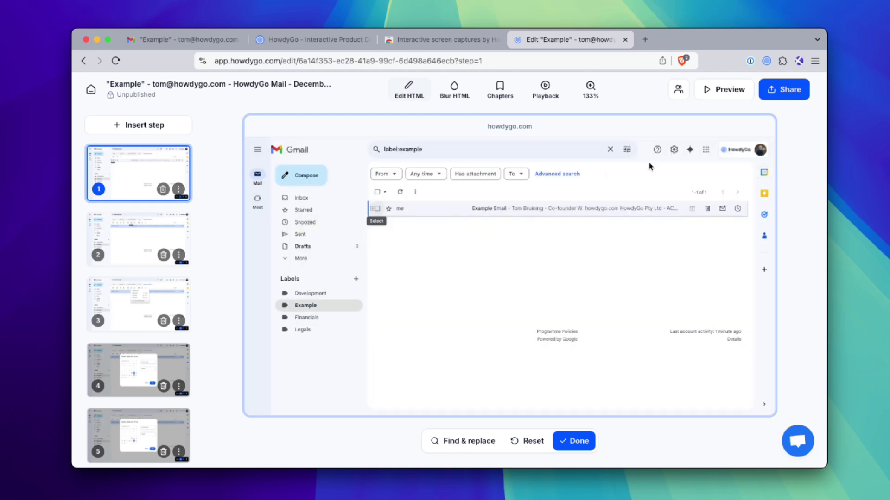
pyautogui.click(417, 89)
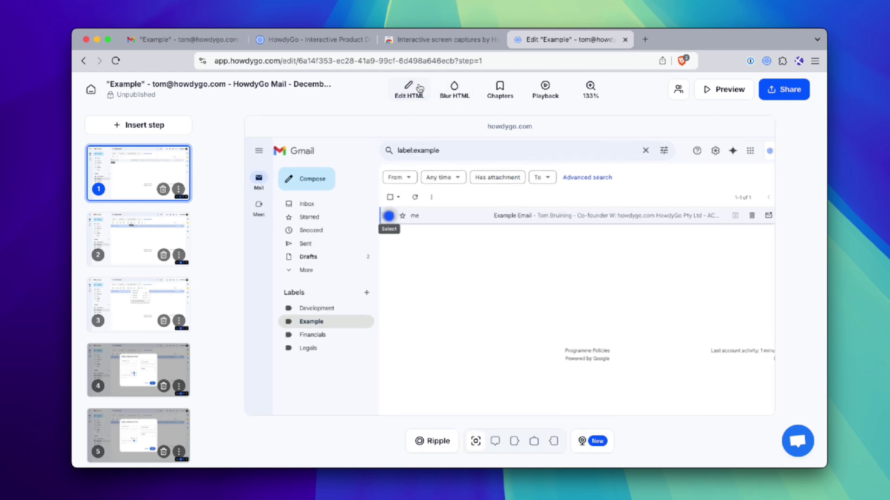
pyautogui.click(418, 90)
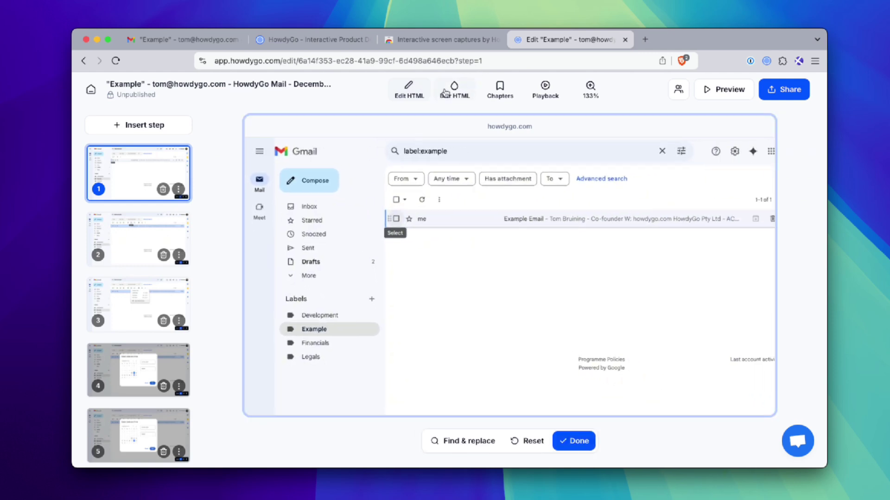
# Blur the "Example Email" subject and the sender "me" in the email row of step 1
pyautogui.click(450, 93)
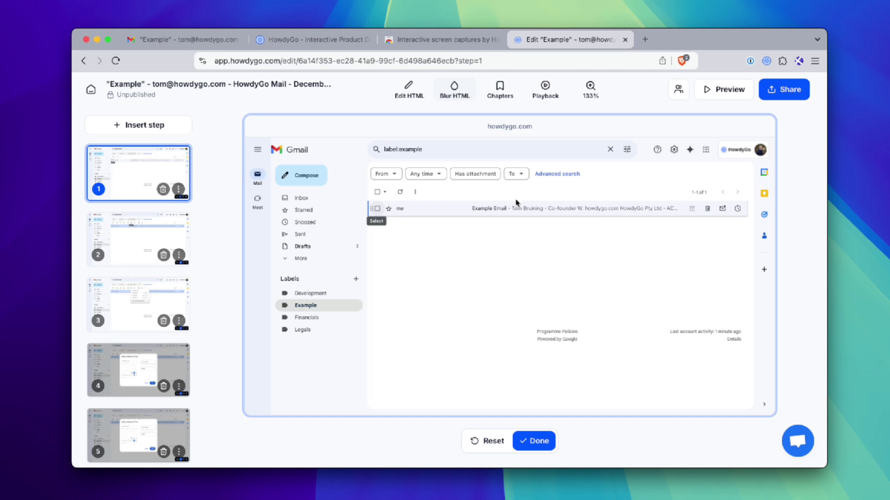
pyautogui.click(490, 210)
pyautogui.click(401, 209)
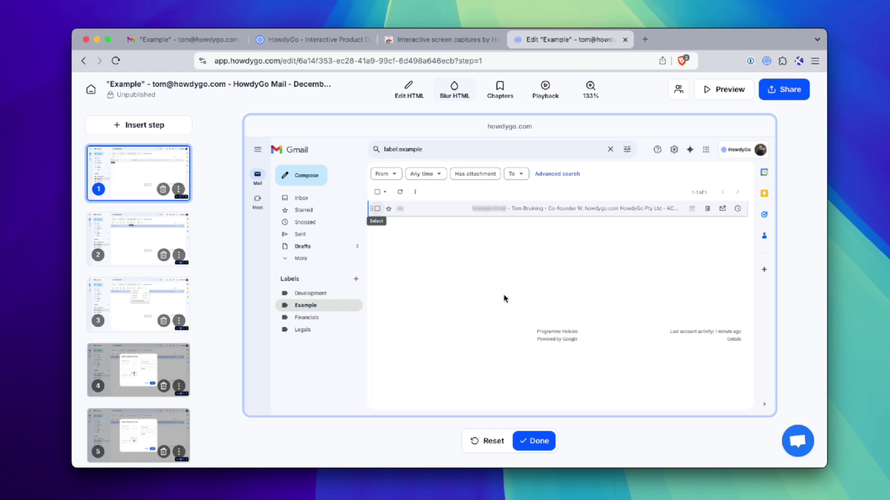
pyautogui.click(535, 442)
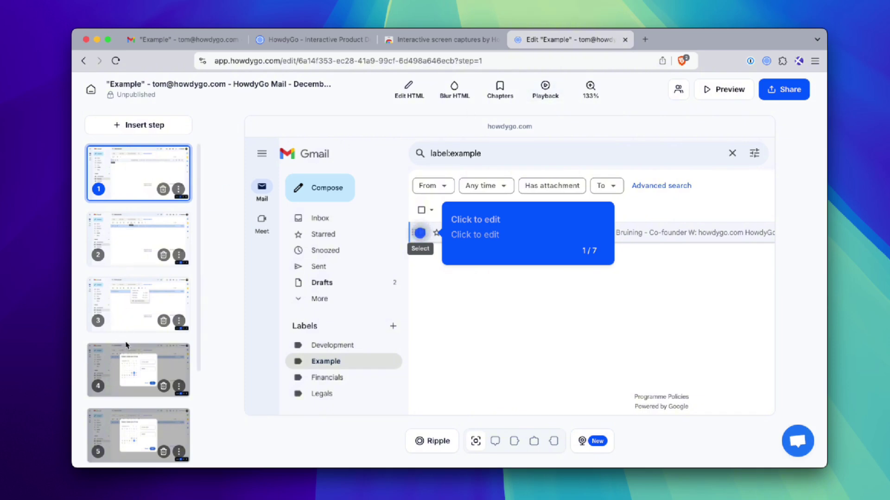
# Enable auto-progress for step 4 with a delay of 2 seconds
pyautogui.click(139, 371)
pyautogui.click(549, 90)
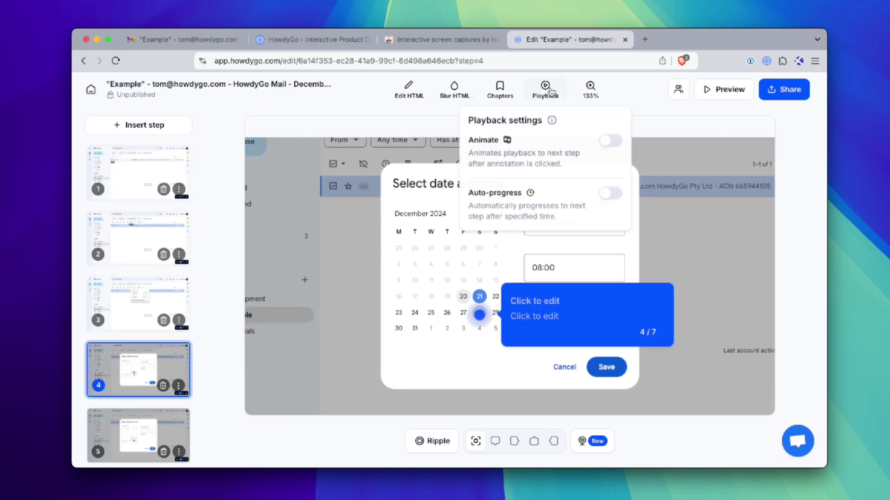
pyautogui.click(609, 193)
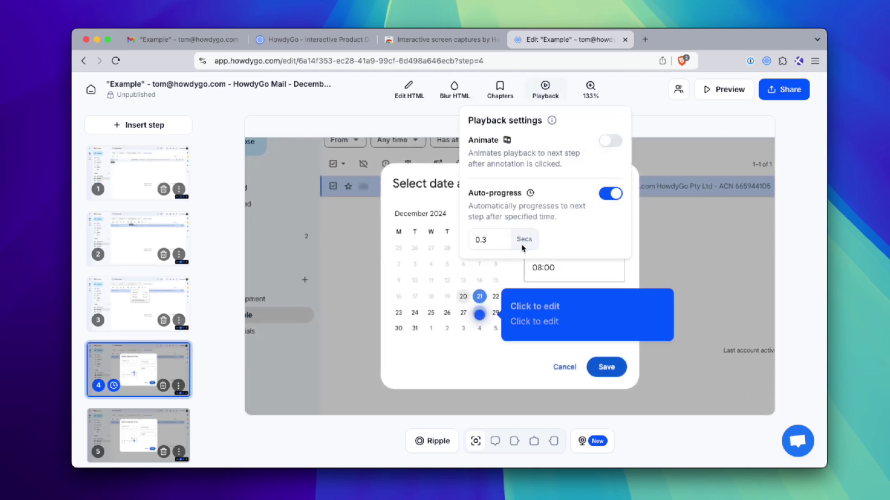
pyautogui.click(491, 240)
pyautogui.hotkey('ctrl', 'a')
pyautogui.write('2')
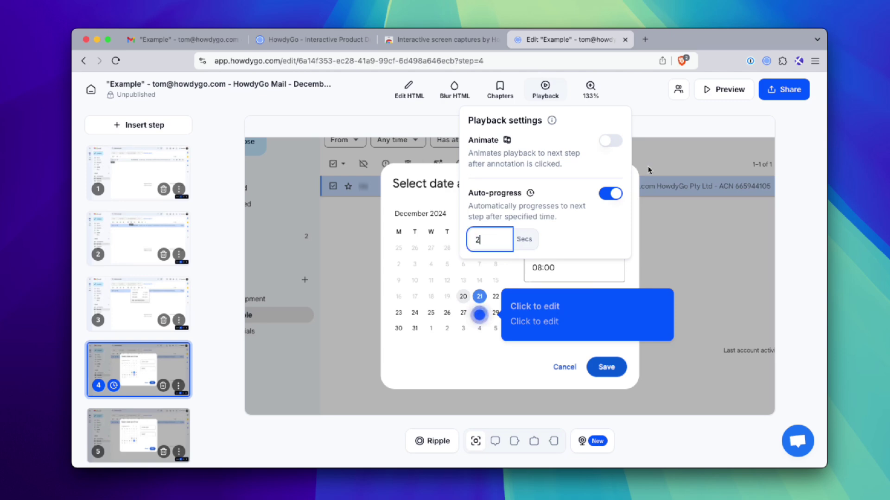
pyautogui.click(663, 225)
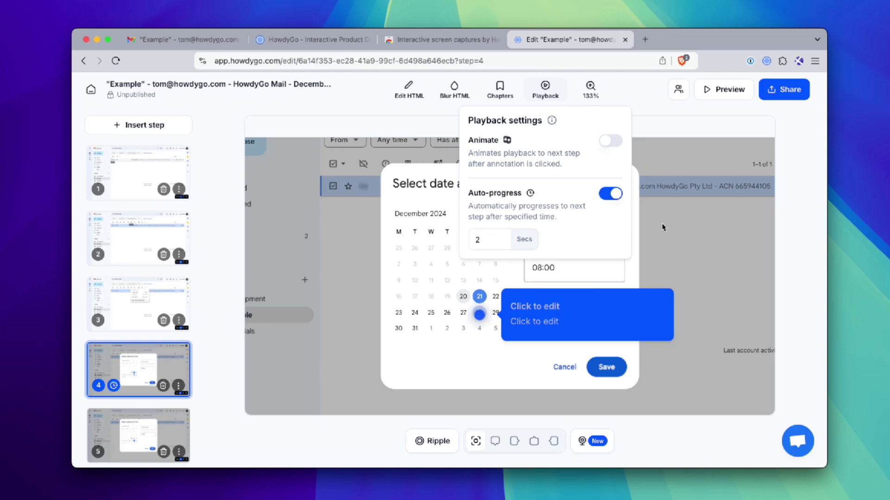
pyautogui.click(548, 95)
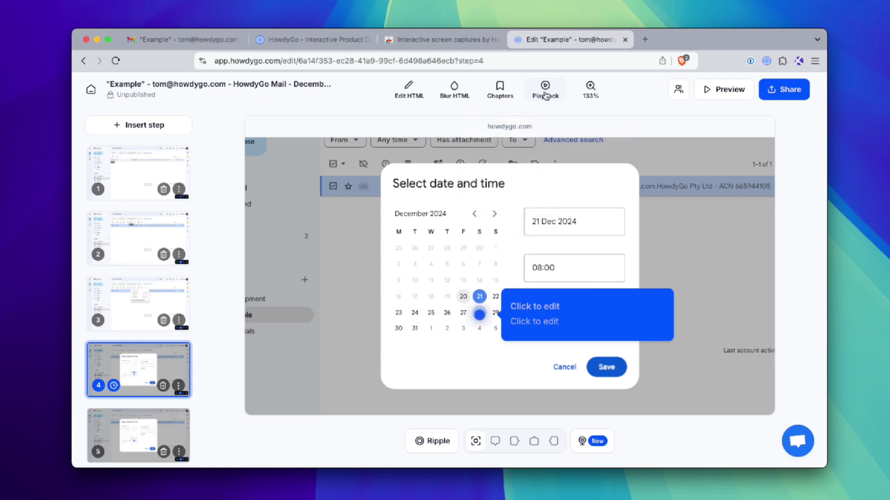
# Publish the demo so that anyone with the link can view it
pyautogui.click(784, 91)
pyautogui.click(562, 135)
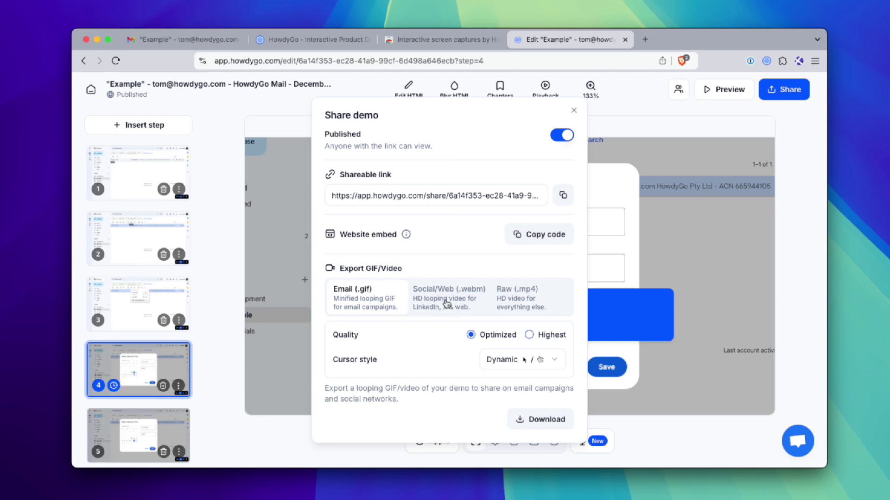
pyautogui.click(462, 308)
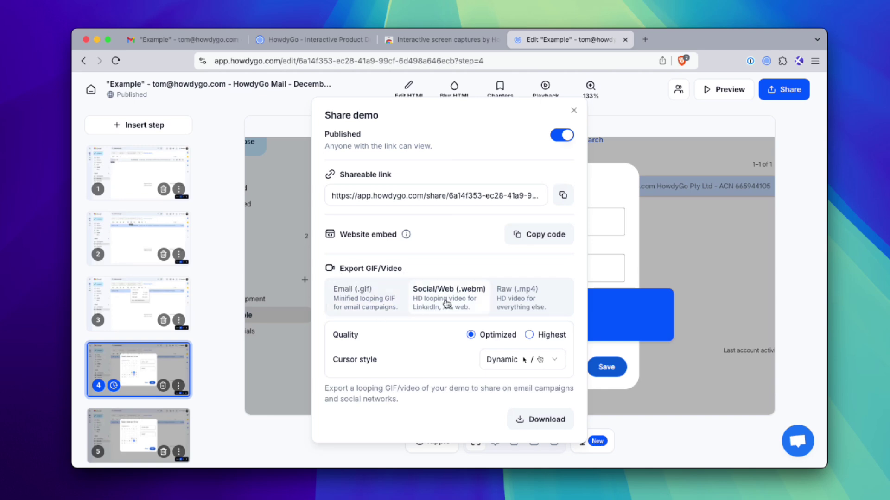
pyautogui.click(528, 336)
pyautogui.click(541, 364)
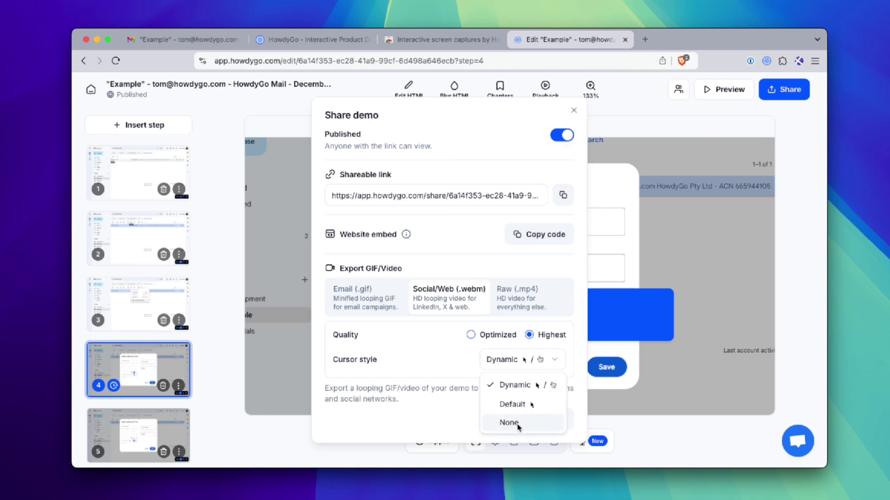
pyautogui.click(527, 387)
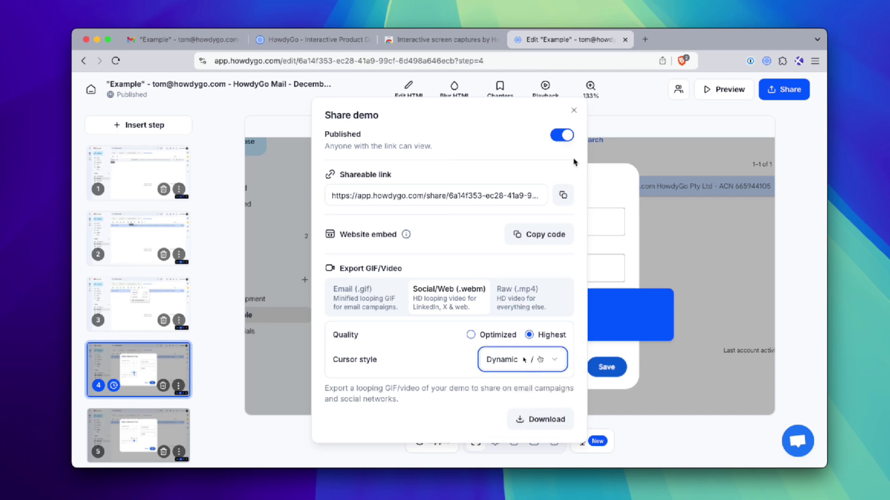
pyautogui.click(573, 110)
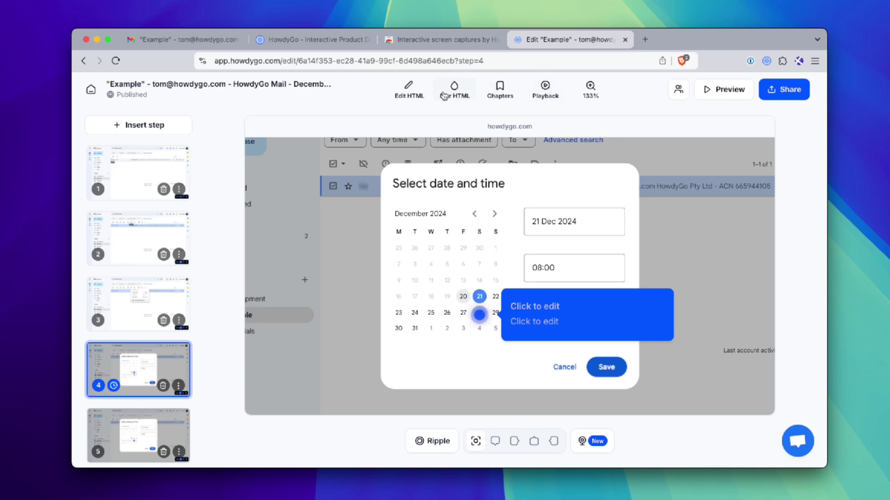
# Export the demo as a Social/Web (.webm) video at Highest quality, saved to Downloads as out (57), and open it in a browser tab
pyautogui.click(783, 101)
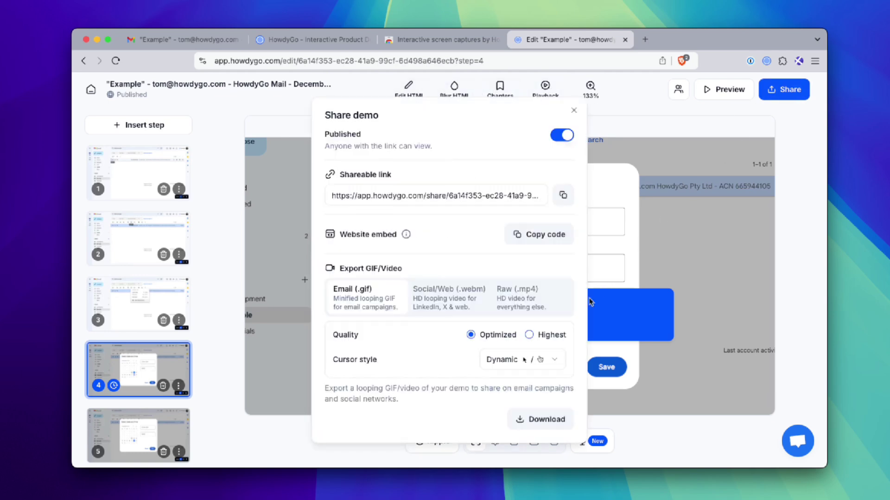
pyautogui.click(454, 313)
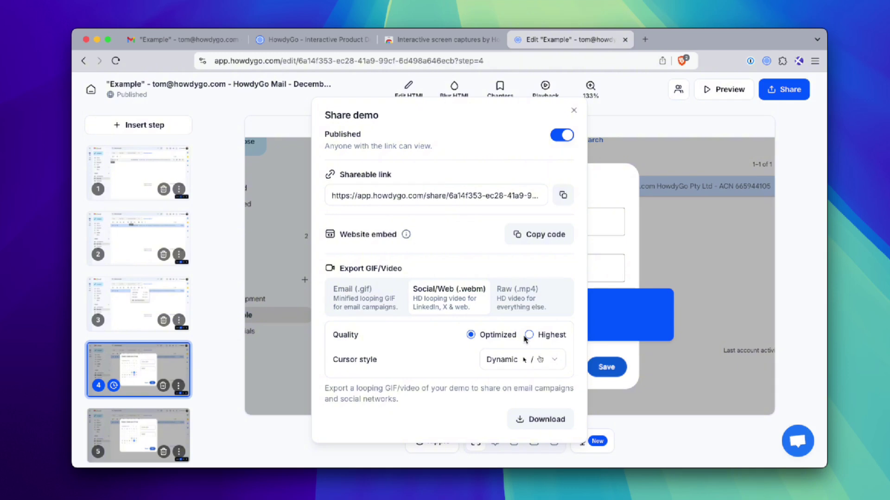
pyautogui.click(529, 334)
pyautogui.click(542, 419)
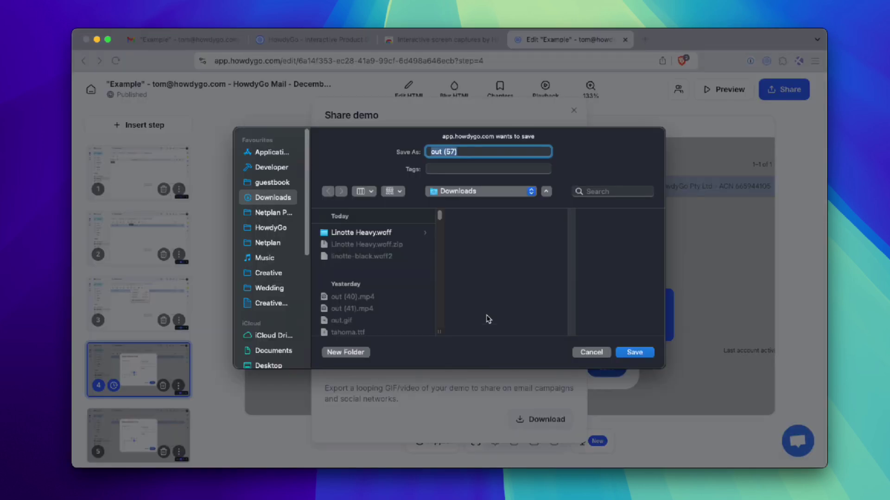
pyautogui.click(634, 353)
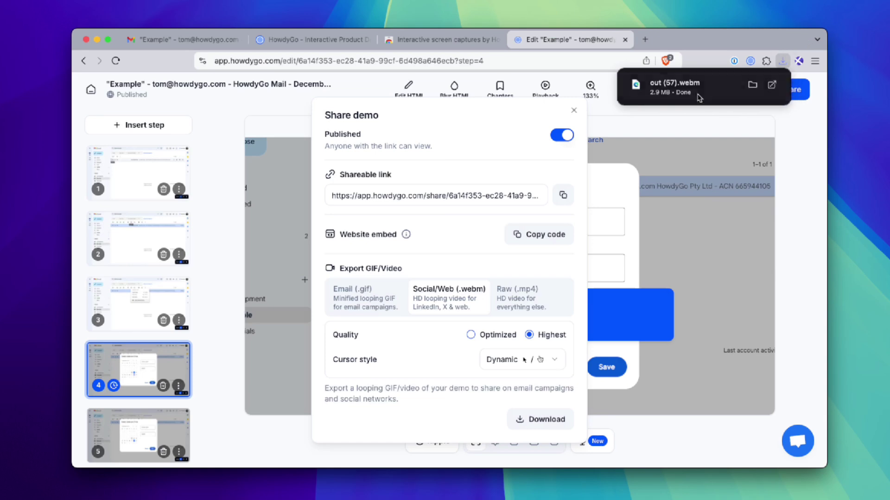
pyautogui.moveTo(698, 98); pyautogui.dragTo(639, 40)
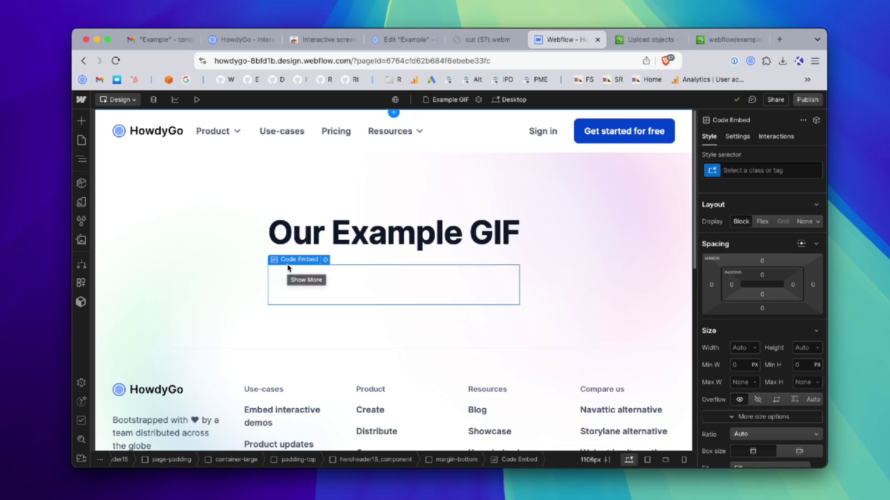
# Find the Code Embed element among the Advanced elements in Webflow's element library without adding another one
pyautogui.click(82, 124)
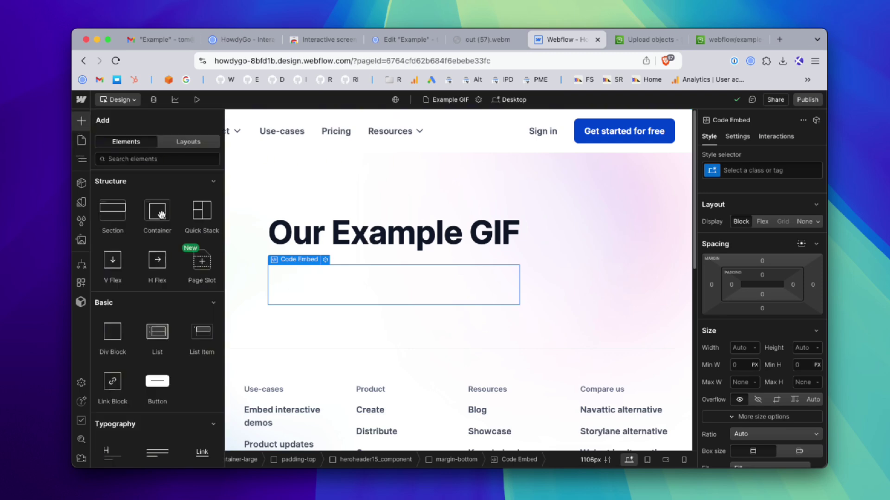
pyautogui.scroll(-10, 168, 366)
pyautogui.scroll(-6, 165, 347)
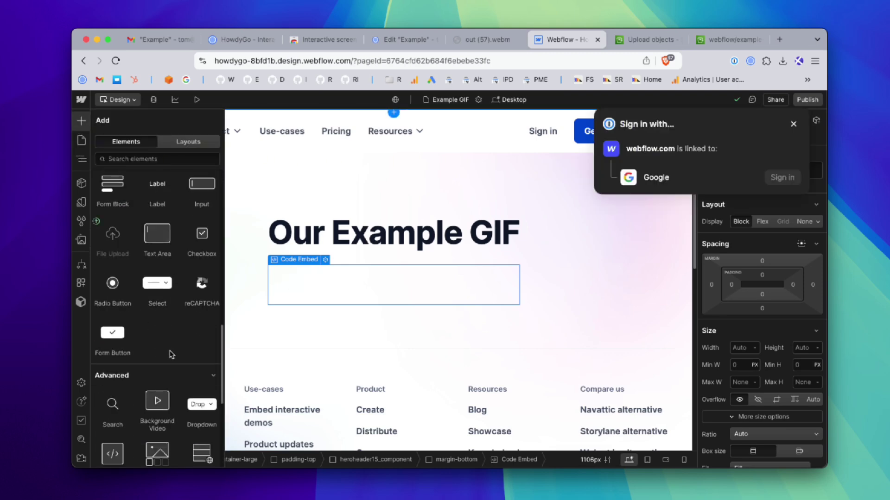
pyautogui.scroll(2, 159, 298)
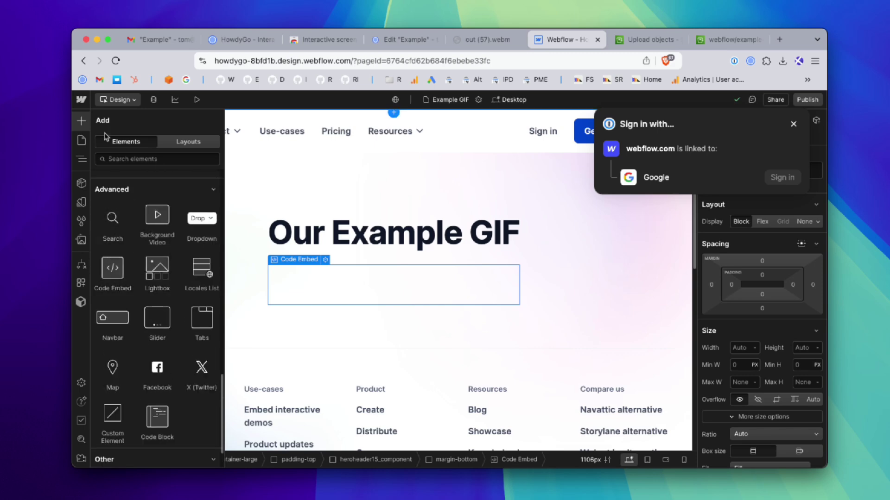
pyautogui.click(82, 123)
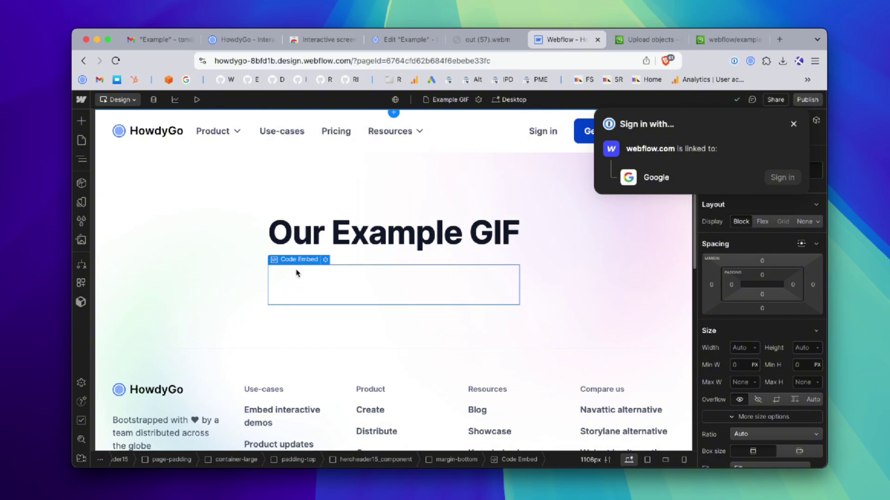
# Fill the Code Embed with a muted, playsinline, looping, autoplaying video: preload none, width 100%, 1rem radius, 1px solid #eaecf0 border, max-width 800px, source out+(57).webm
pyautogui.click(326, 260)
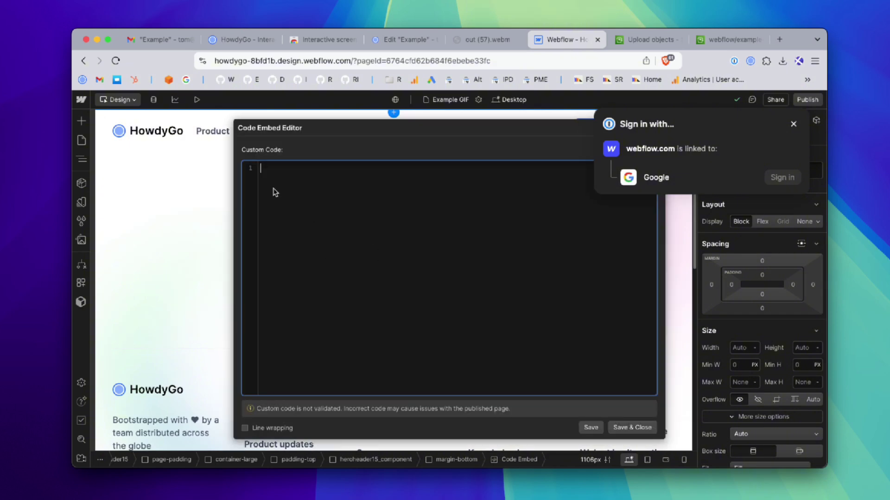
pyautogui.write('<video muted playsinline loop autoplay preload="none" width="100%" style="border-radius: 1rem; border: 1px solid #eaecf0; max-width:800px">       <source       src="https://cached-assets.howdygo.com/webflow/example-gif/out+(57).webm" type="video/webm"> </video>')
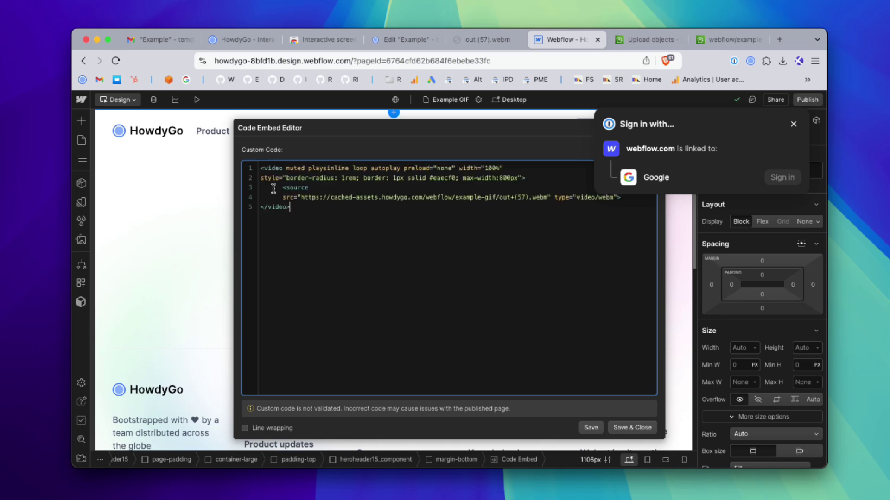
# Examine the video tag's muted, playsinline, loop, autoplay and preload attributes in the custom code
pyautogui.moveTo(332, 218); pyautogui.dragTo(275, 188)
pyautogui.press('super+a')
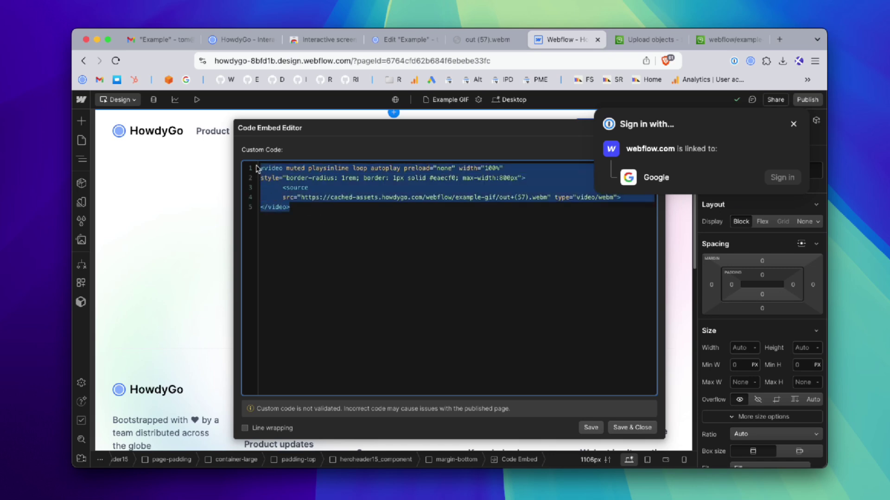
pyautogui.click(315, 226)
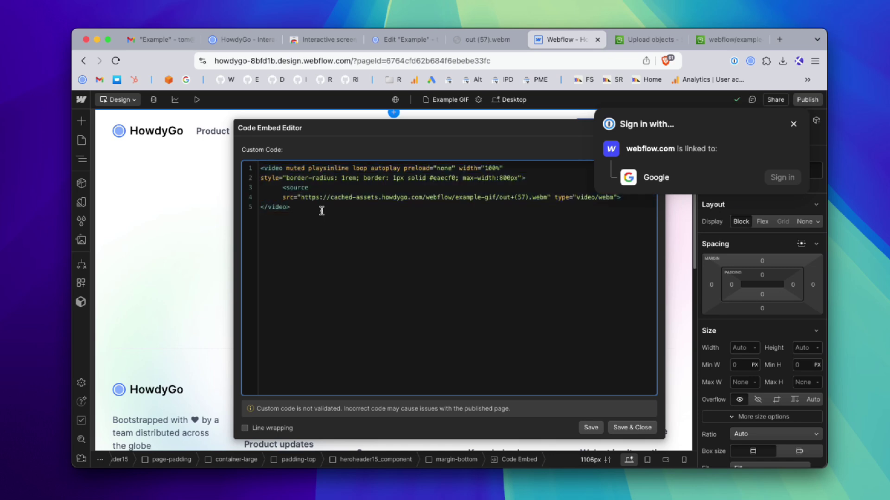
pyautogui.doubleClick(303, 169)
pyautogui.doubleClick(387, 170)
pyautogui.click(325, 168)
pyautogui.doubleClick(326, 168)
pyautogui.doubleClick(359, 167)
pyautogui.moveTo(403, 168); pyautogui.dragTo(455, 170)
pyautogui.doubleClick(417, 167)
# Examine the video's border radius, border and max-width styling and its source URL and type in the custom code
pyautogui.moveTo(260, 178); pyautogui.dragTo(522, 178)
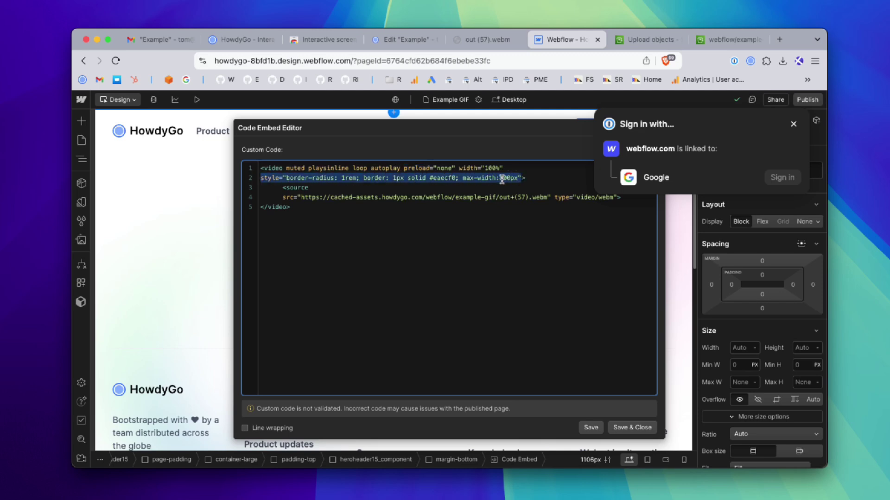
pyautogui.click(286, 178)
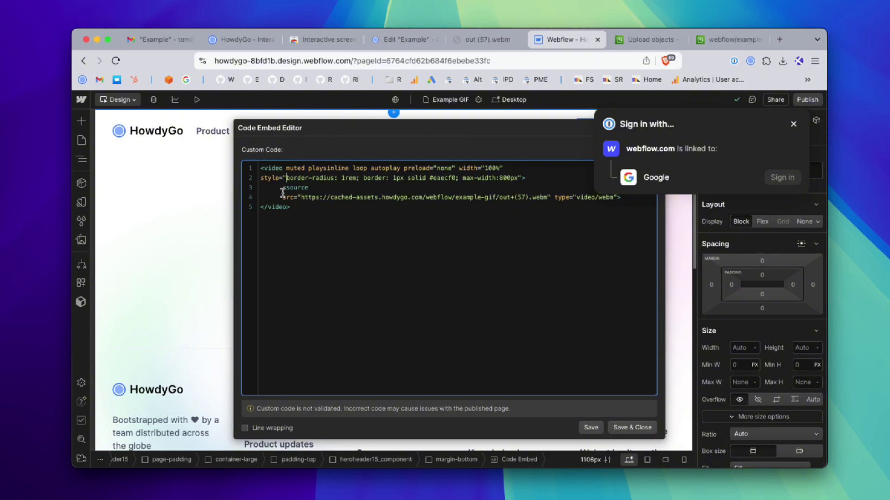
pyautogui.moveTo(360, 178); pyautogui.dragTo(407, 178)
pyautogui.moveTo(462, 178); pyautogui.dragTo(520, 176)
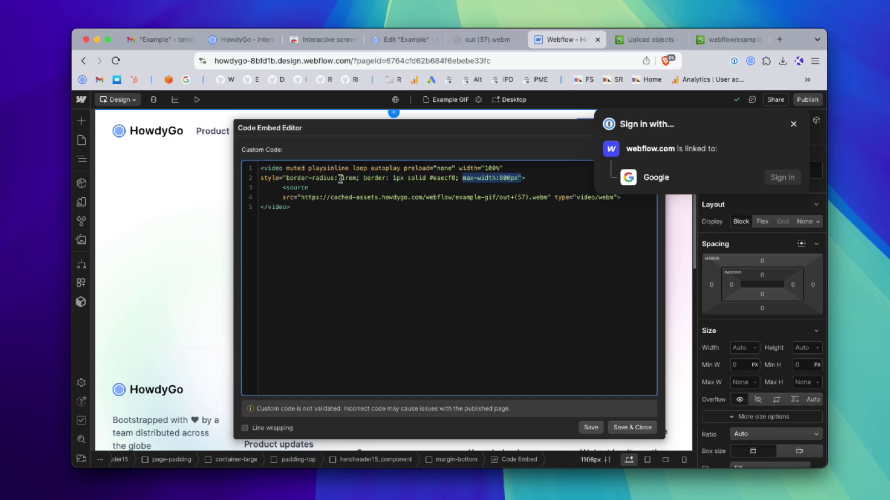
pyautogui.moveTo(280, 188); pyautogui.dragTo(623, 195)
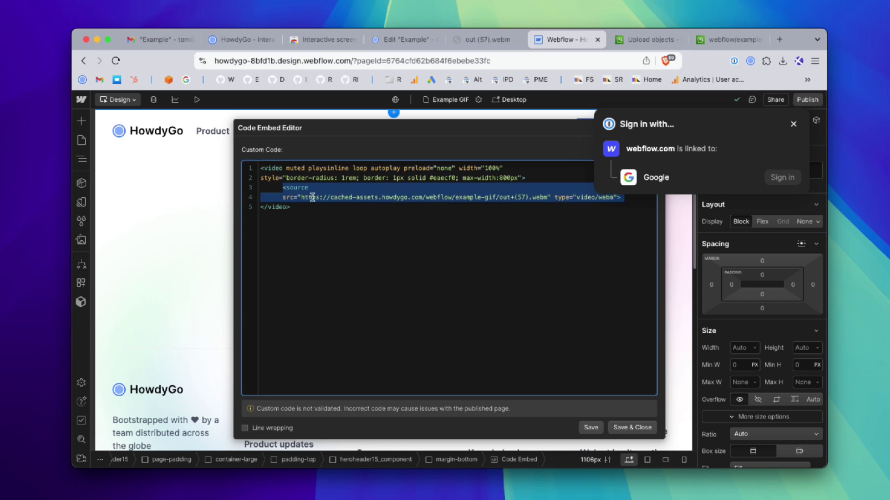
pyautogui.click(298, 198)
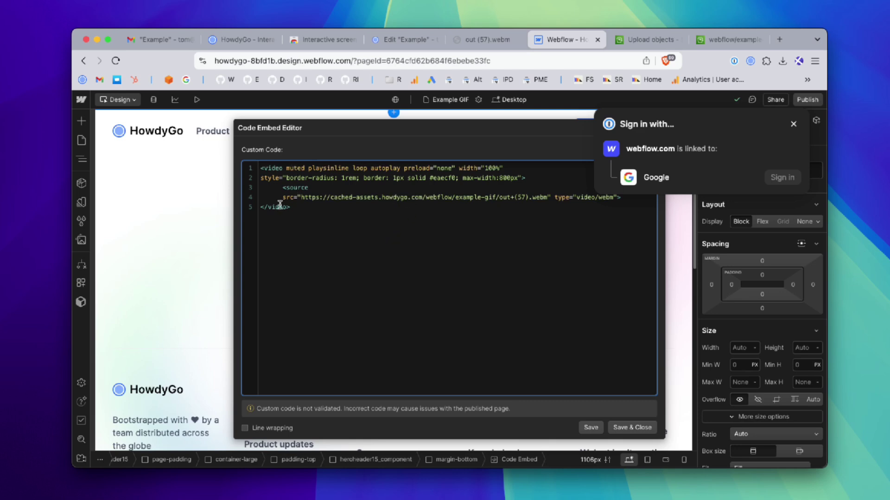
# Save the custom code, close its editor, and check the embedded video under the "Our Example GIF" heading
pyautogui.click(639, 429)
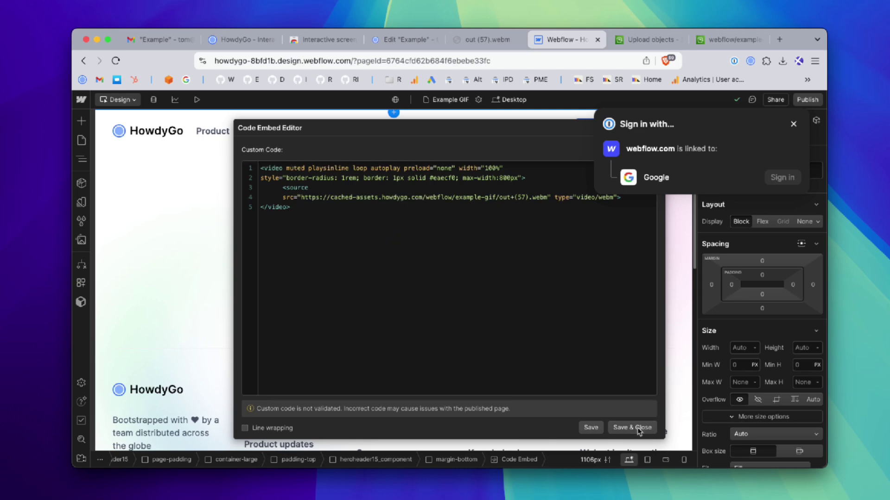
pyautogui.scroll(-1, 405, 345)
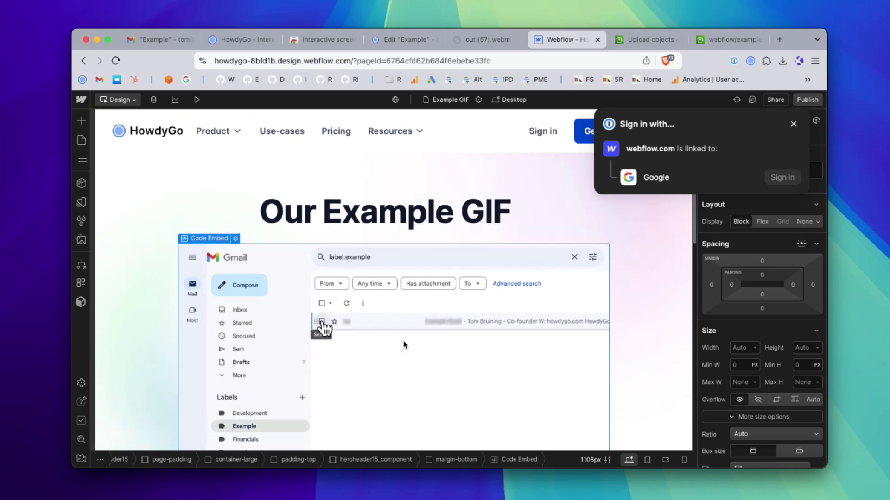
pyautogui.scroll(-3, 404, 345)
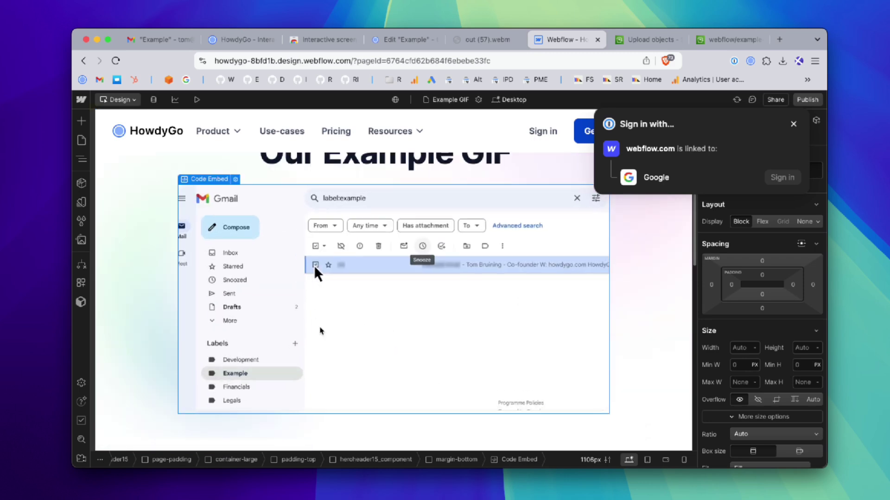